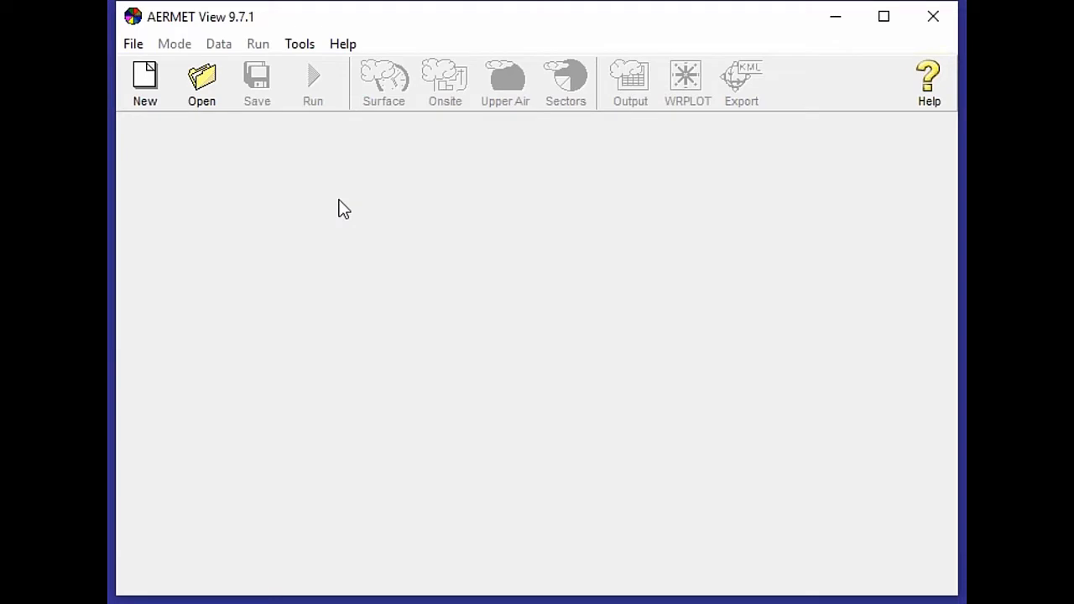
Open the TestRun.AMF project file.
left_click(128, 45)
left_click(229, 280)
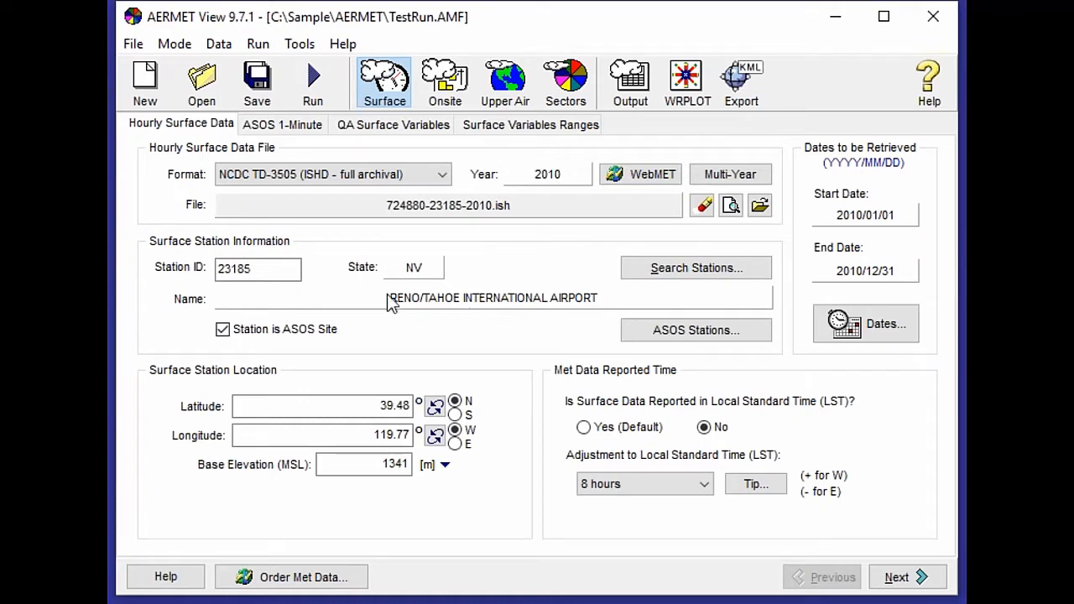
Review the ASOS 1-Minute, Upper Air, Sectors processing options and surface sectors settings.
left_click(283, 124)
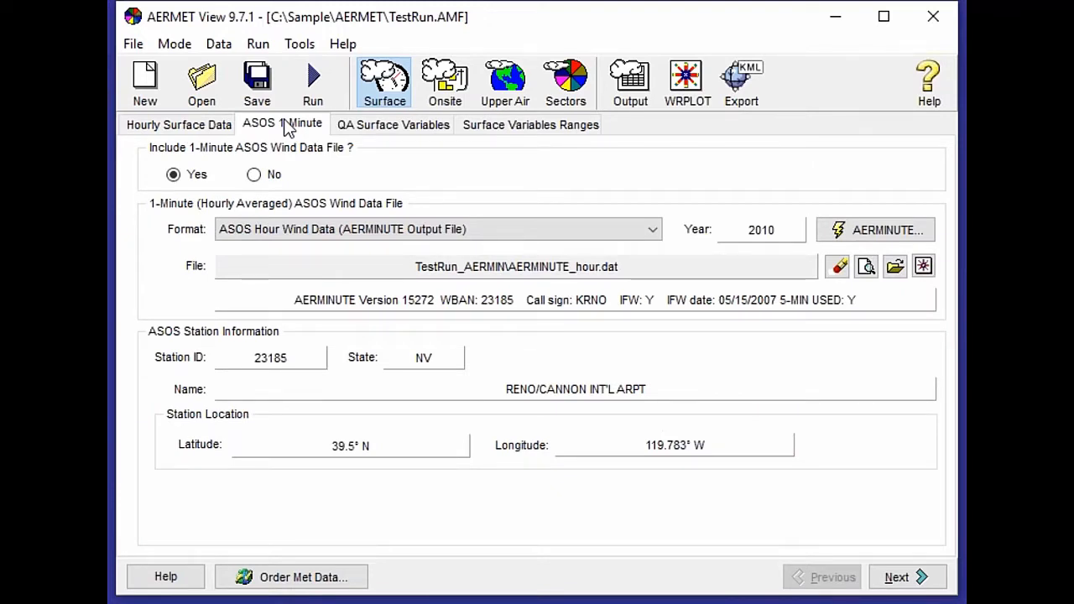
left_click(516, 99)
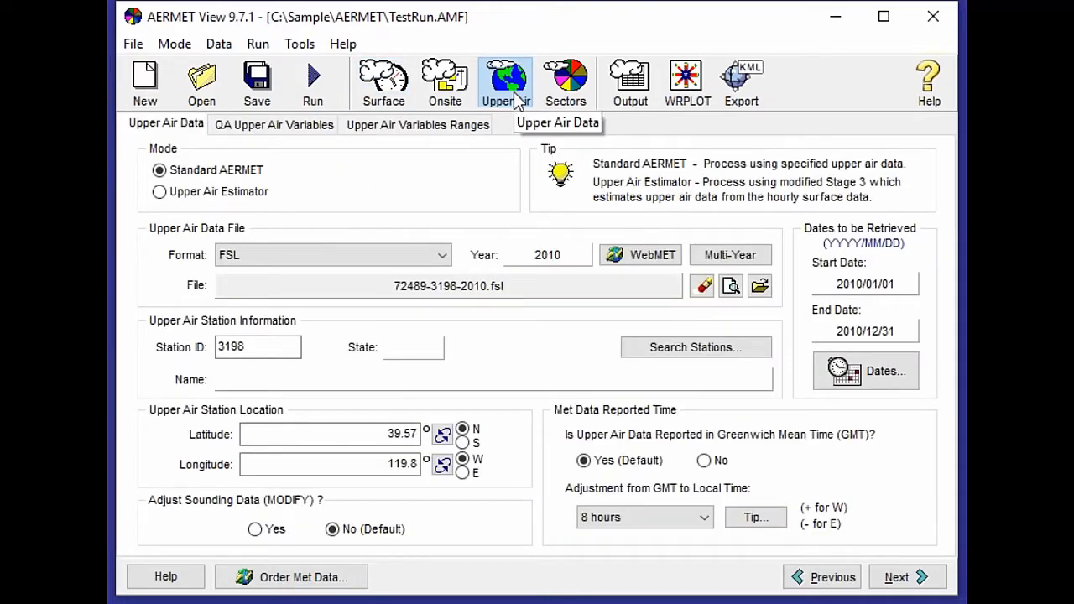
left_click(567, 94)
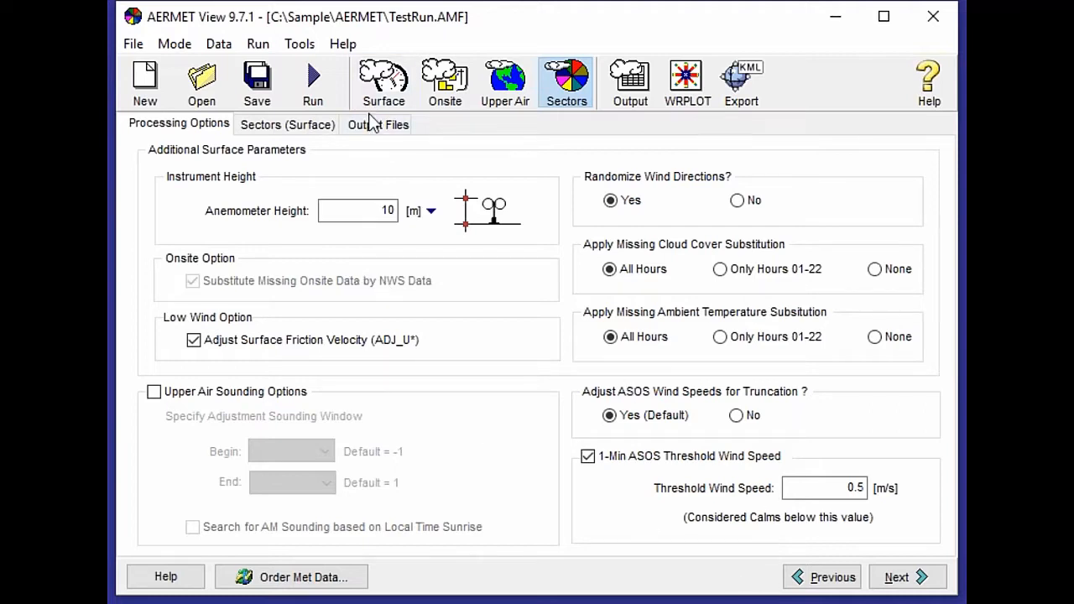
left_click(280, 130)
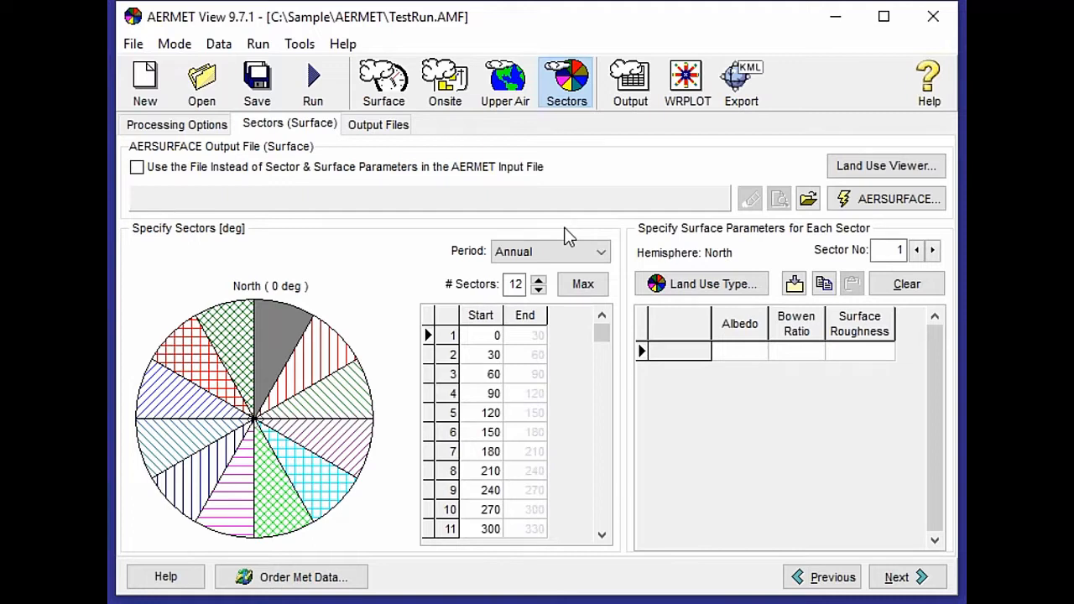
Launch the AERSURFACE utility and switch the model version to 19039 (Draft).
left_click(881, 202)
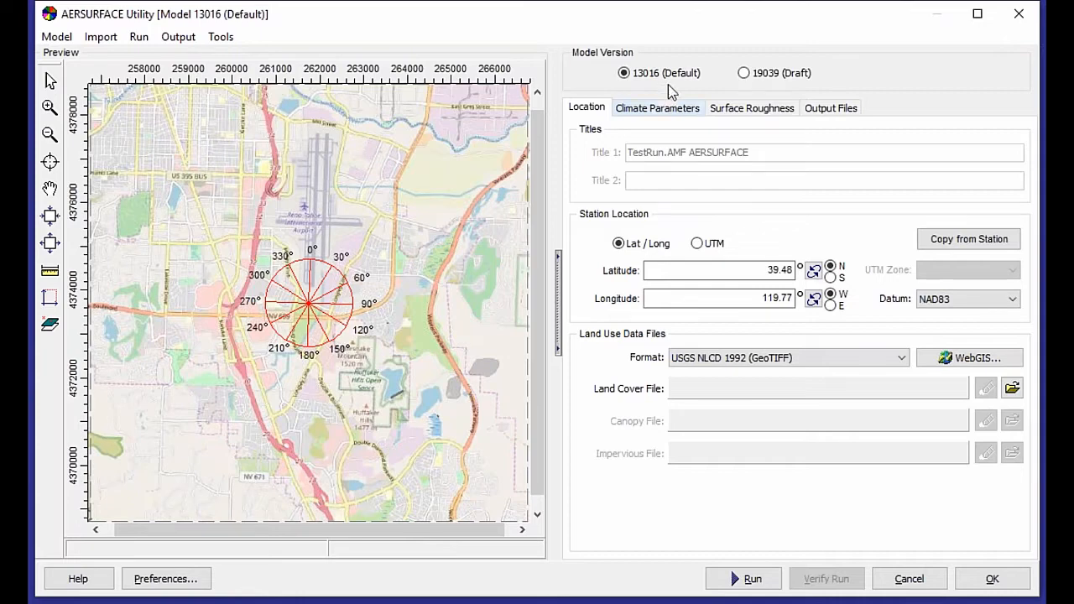
left_click(743, 74)
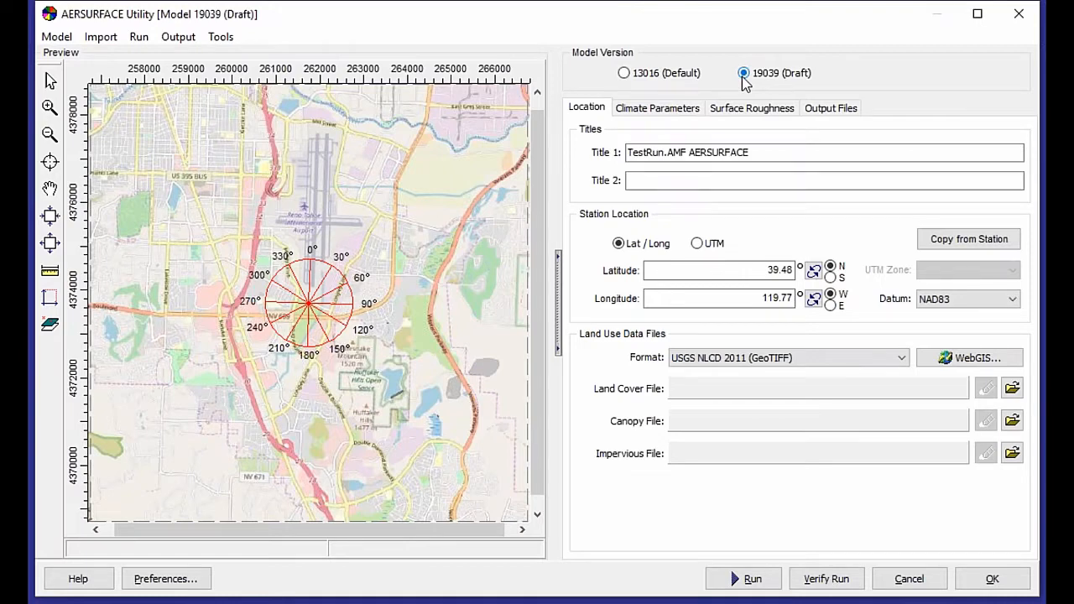
Copy the station location from the surface station into the AERSURFACE location fields.
left_click(792, 150)
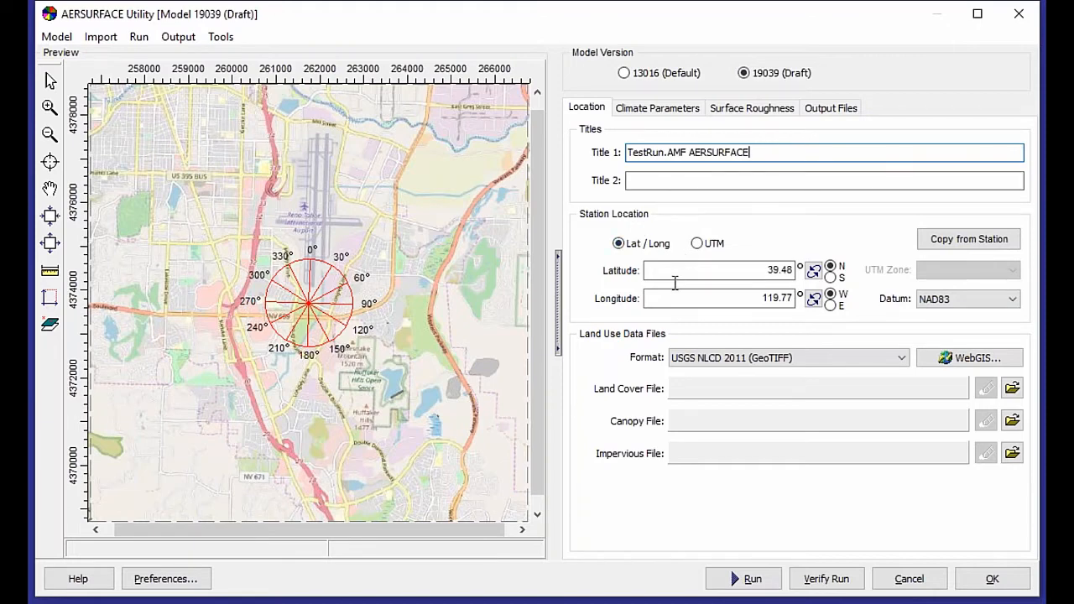
left_click(732, 274)
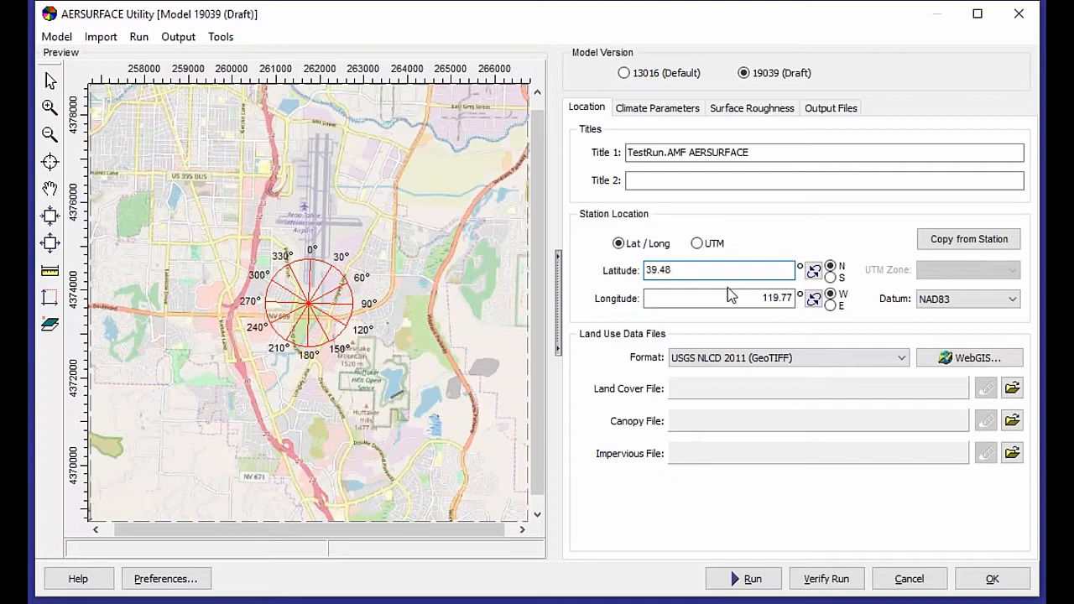
left_click(981, 243)
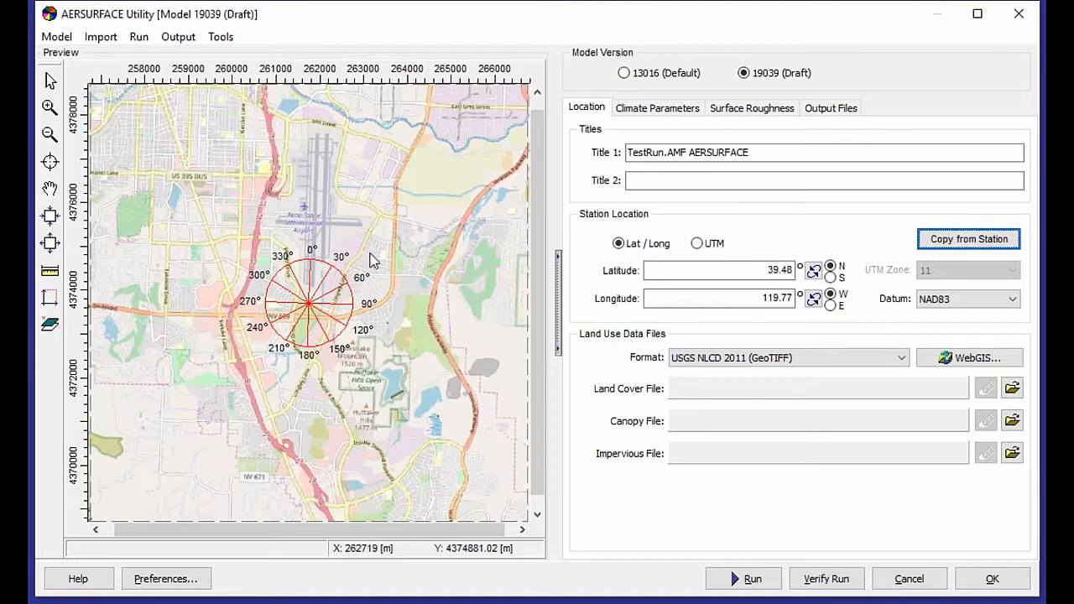
Import Lakes Satellite tile maps as the preview background around the zoomed station site.
left_click(50, 107)
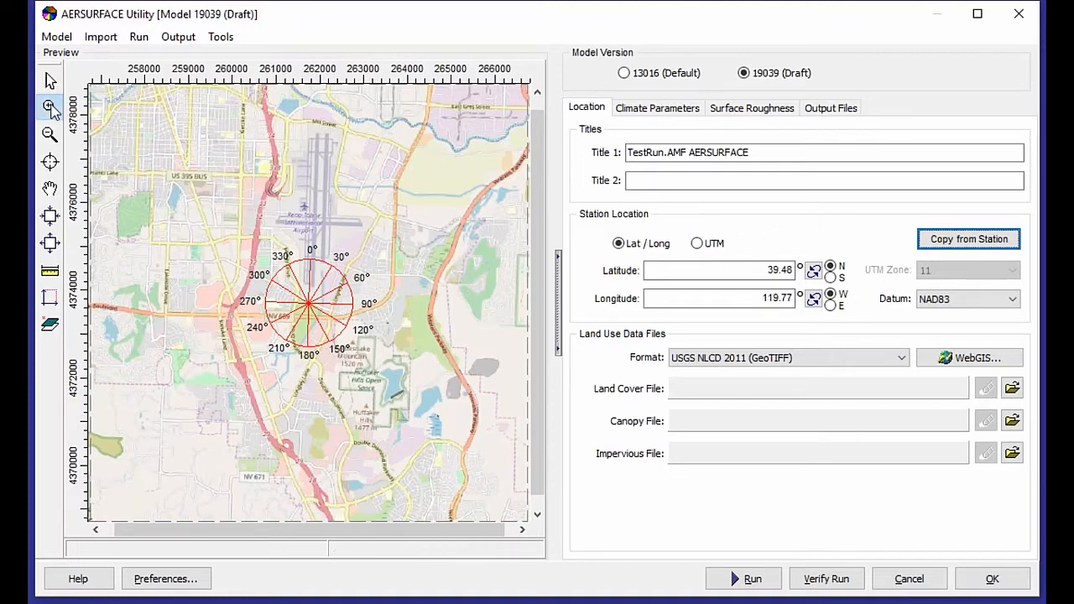
left_click_drag(292, 275, 329, 338)
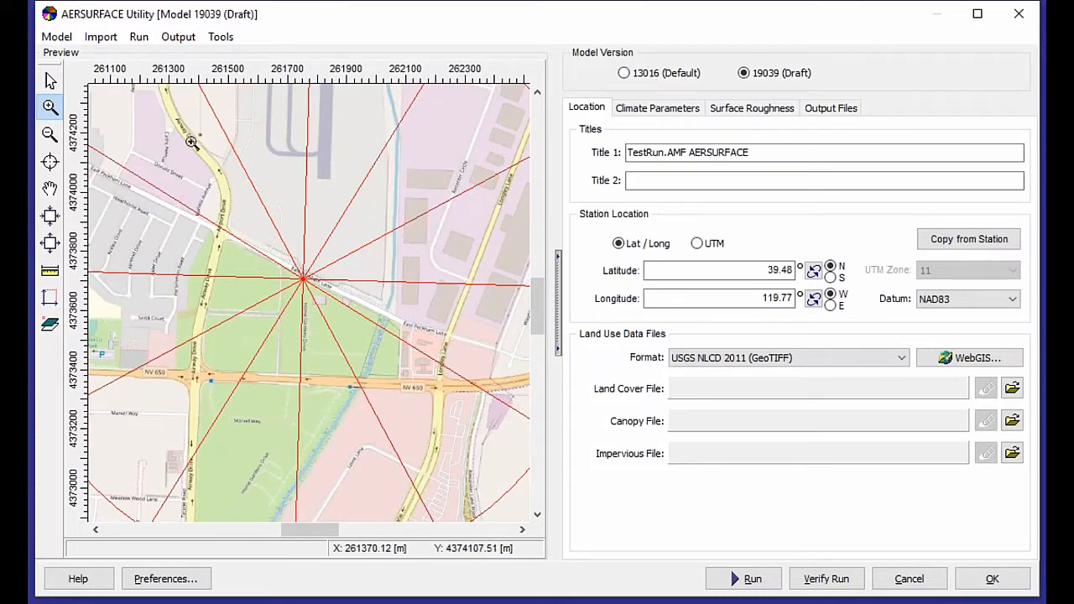
left_click(98, 37)
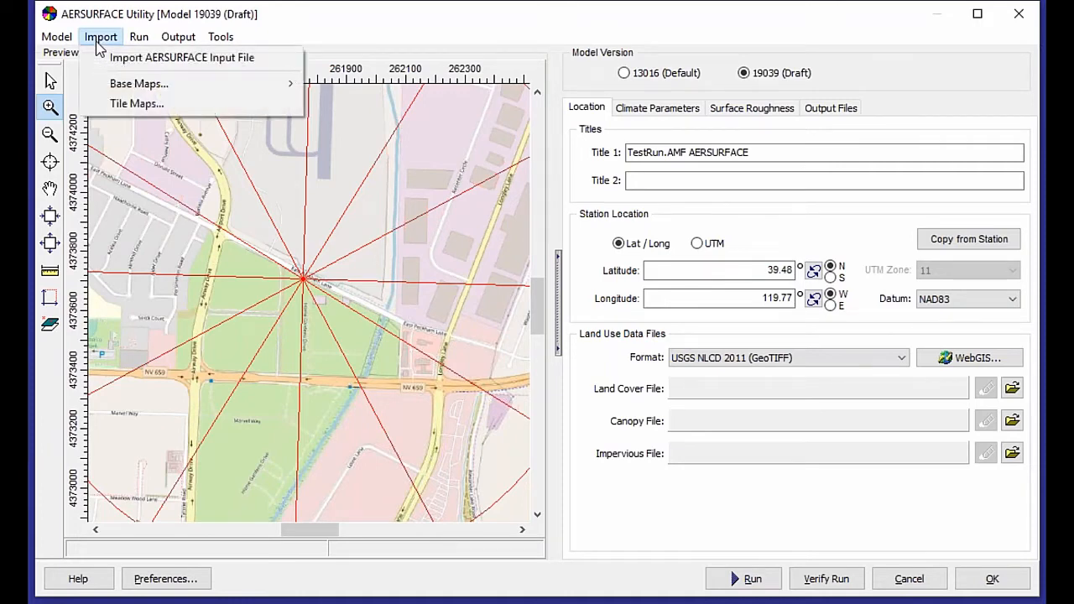
left_click(122, 104)
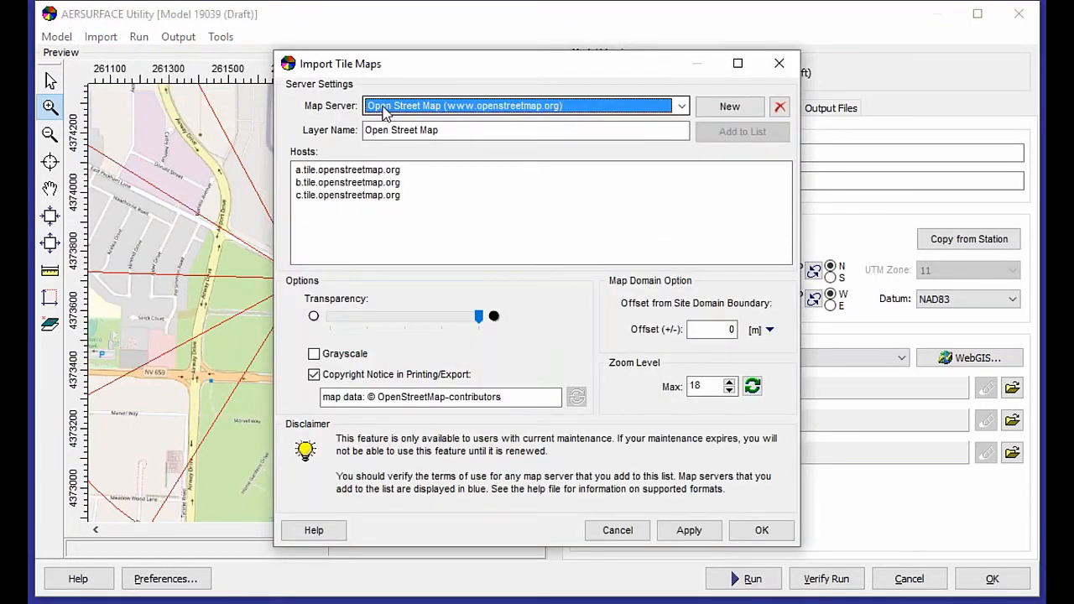
left_click(385, 112)
left_click(395, 135)
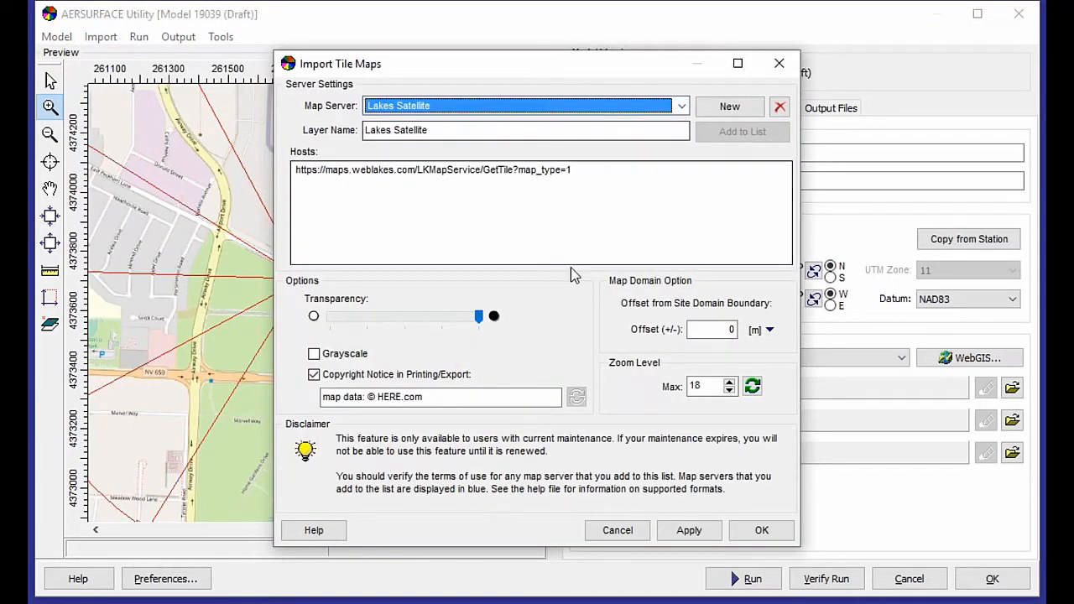
left_click(749, 532)
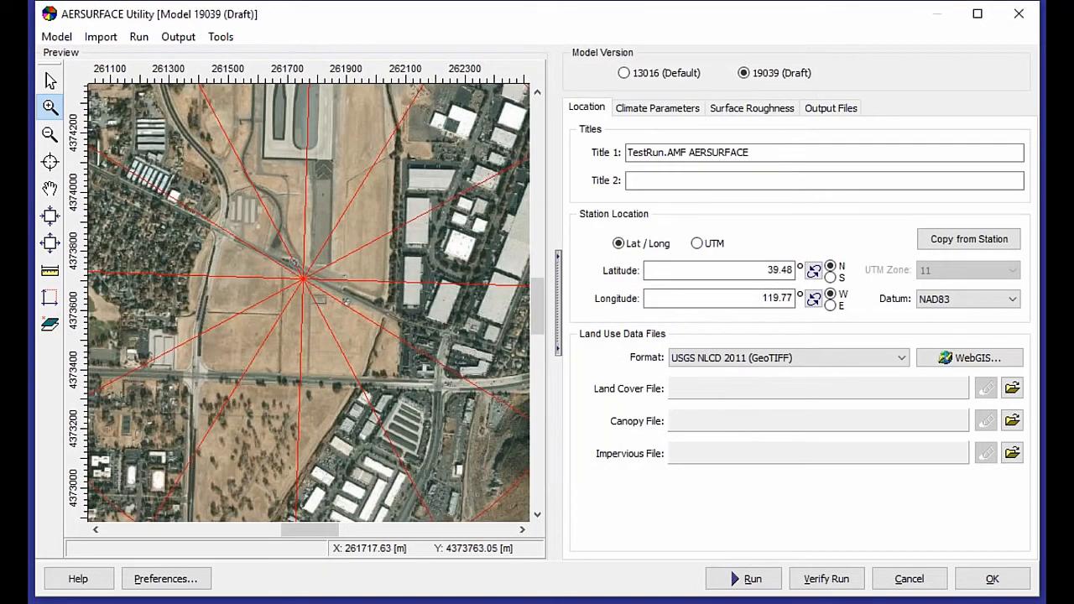
Zoom and scroll through the satellite preview to locate the weather instrument site near the runway.
left_click_drag(274, 255, 342, 309)
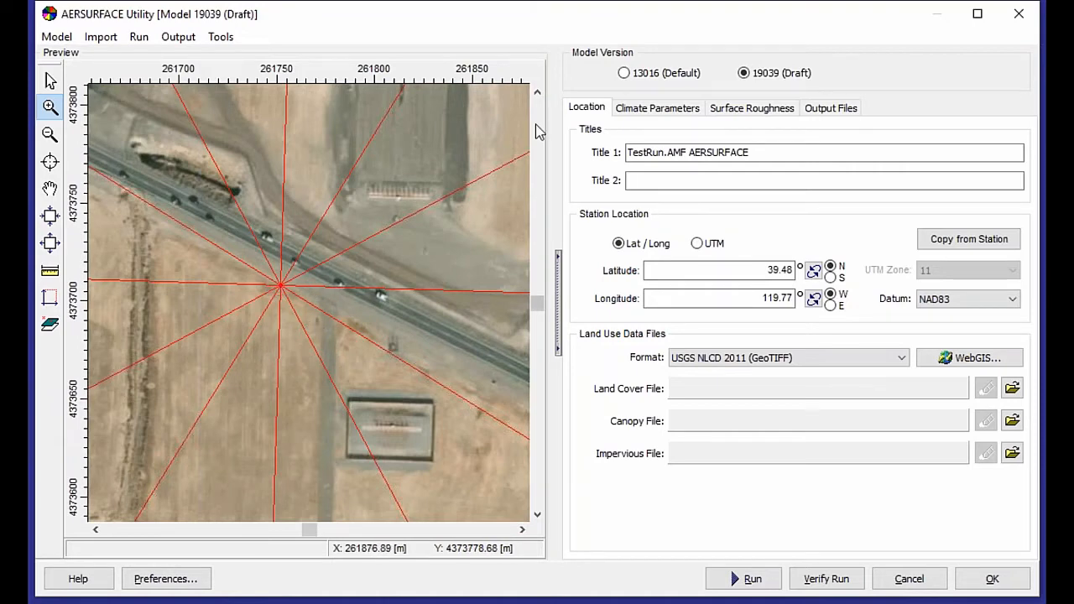
scroll(316, 351, "down", 4)
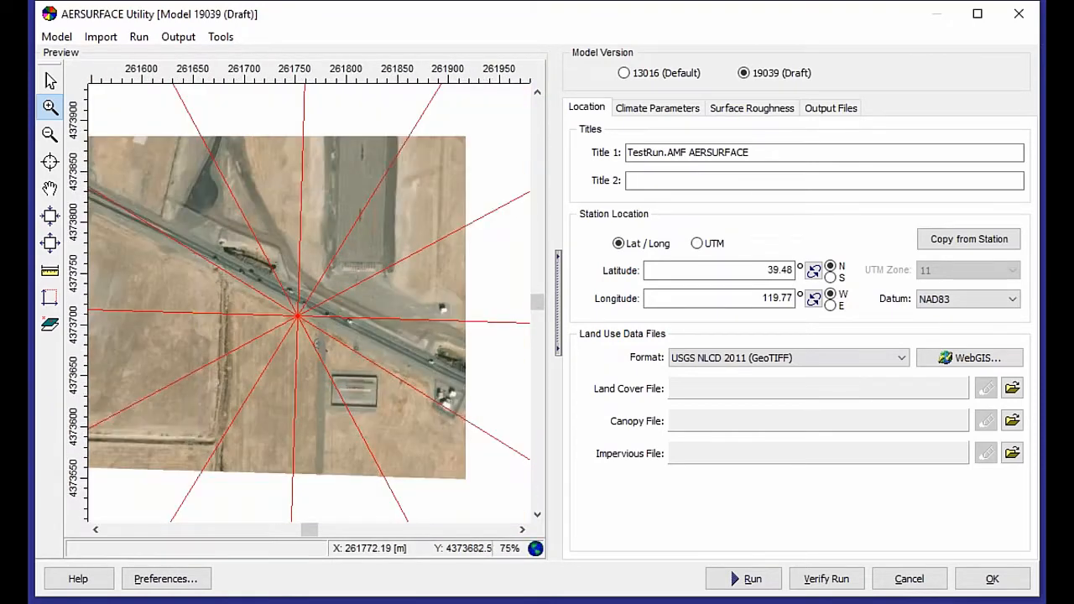
scroll(327, 314, "down", 1)
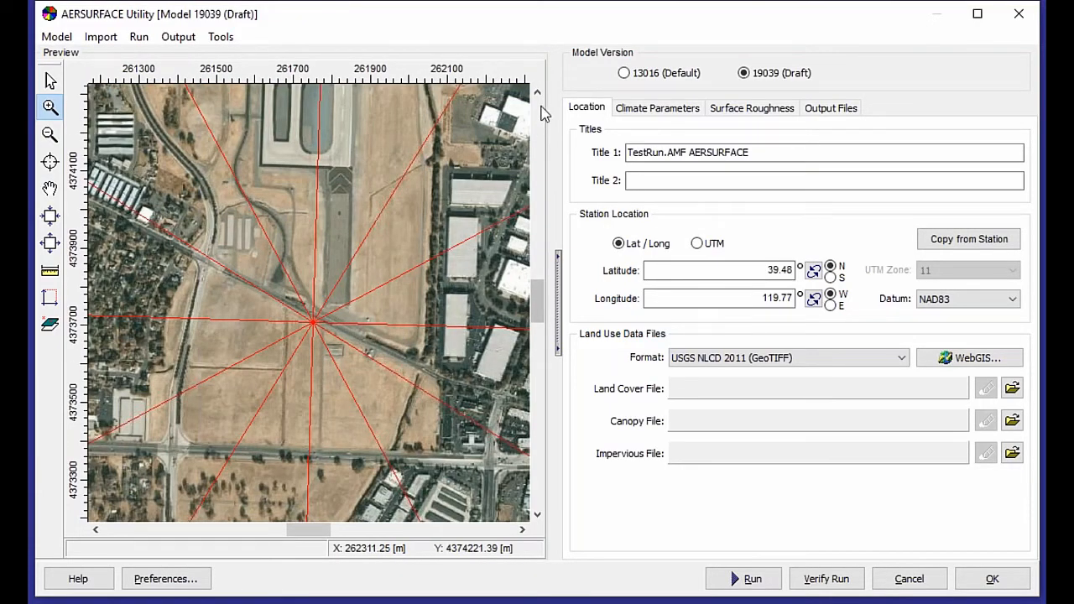
scroll(542, 113, "up", 5)
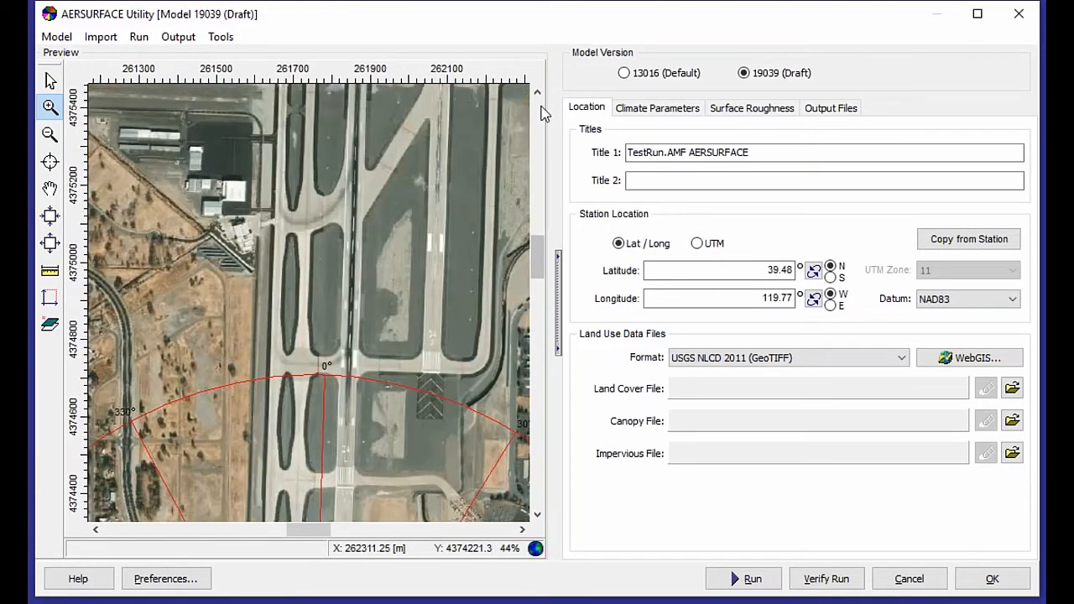
scroll(542, 113, "up", 3)
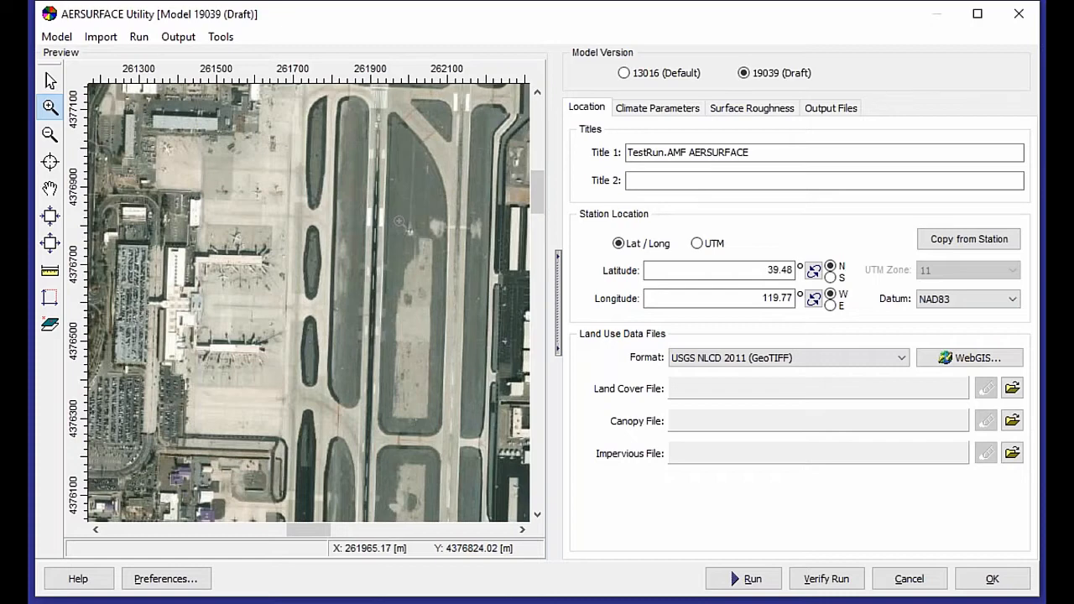
left_click_drag(397, 216, 427, 247)
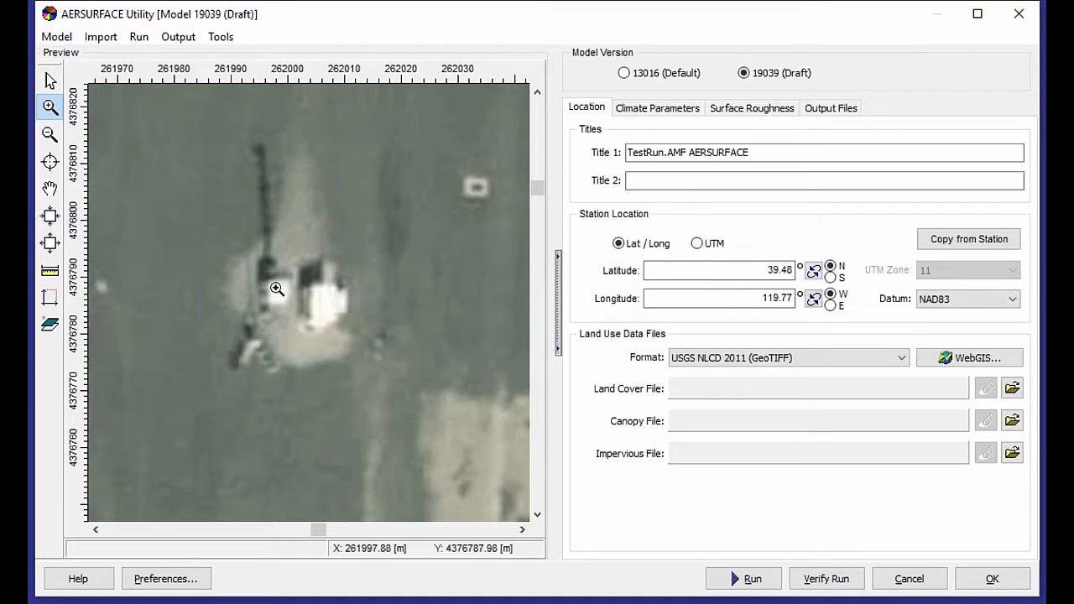
Switch the station location to UTM and set X to 261994 and Y to 4376793.
left_click(698, 244)
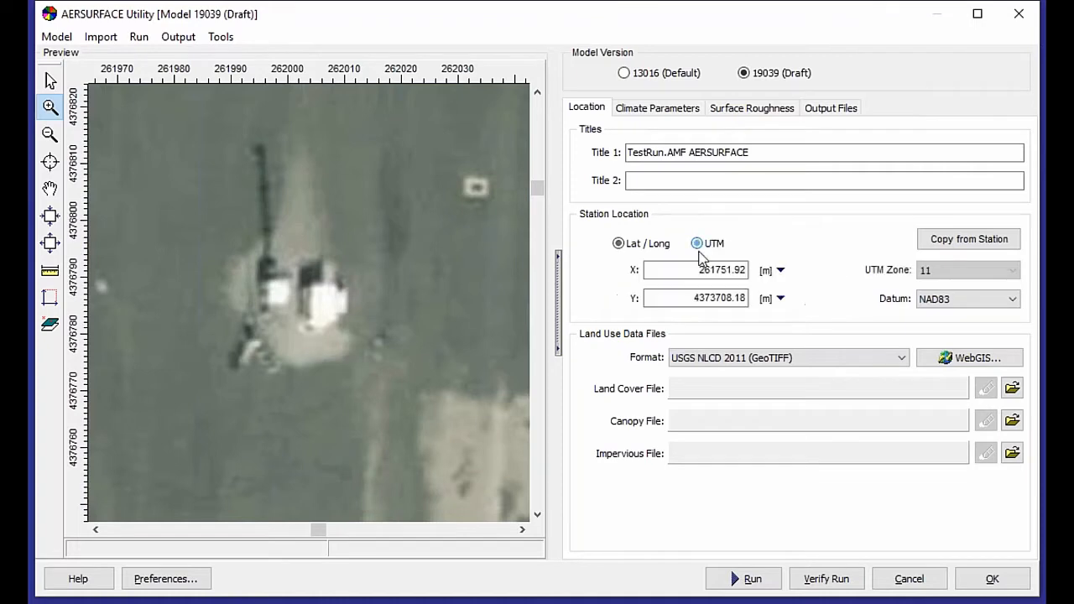
double_click(696, 269)
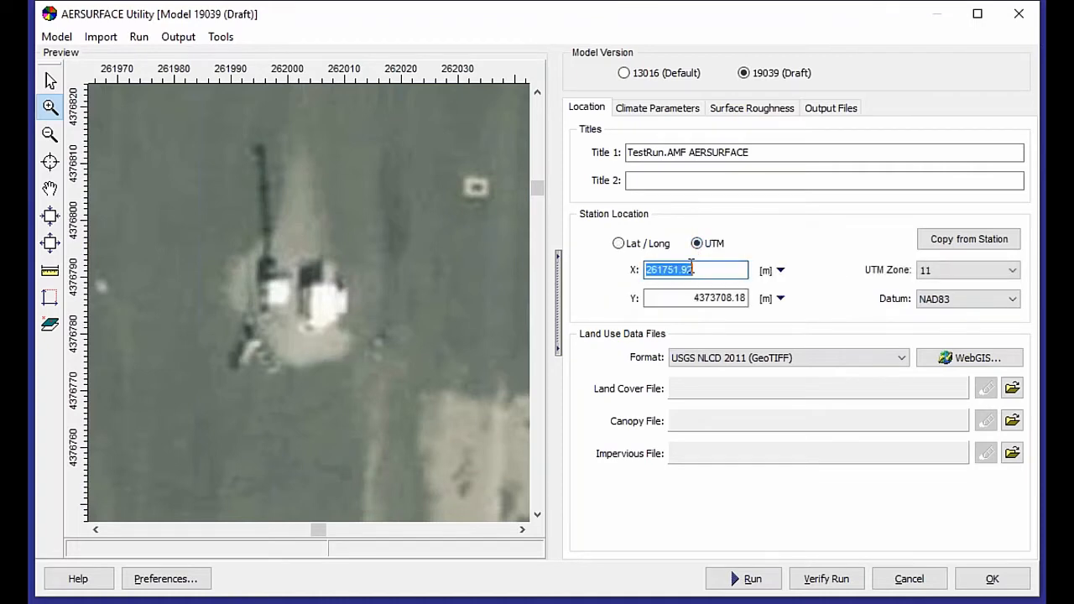
type("261994")
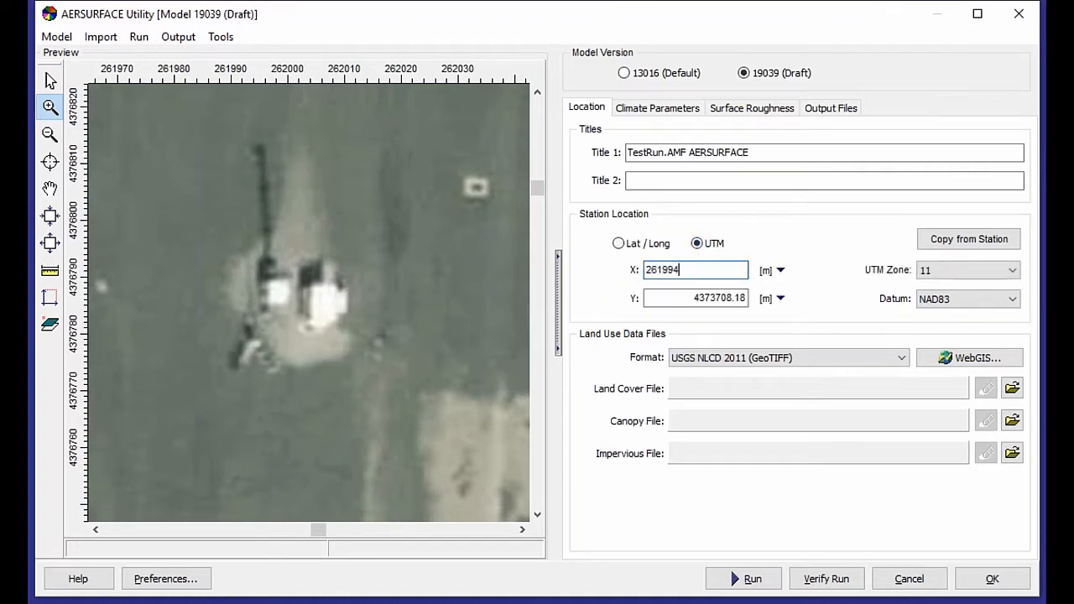
key("Tab")
type("4376")
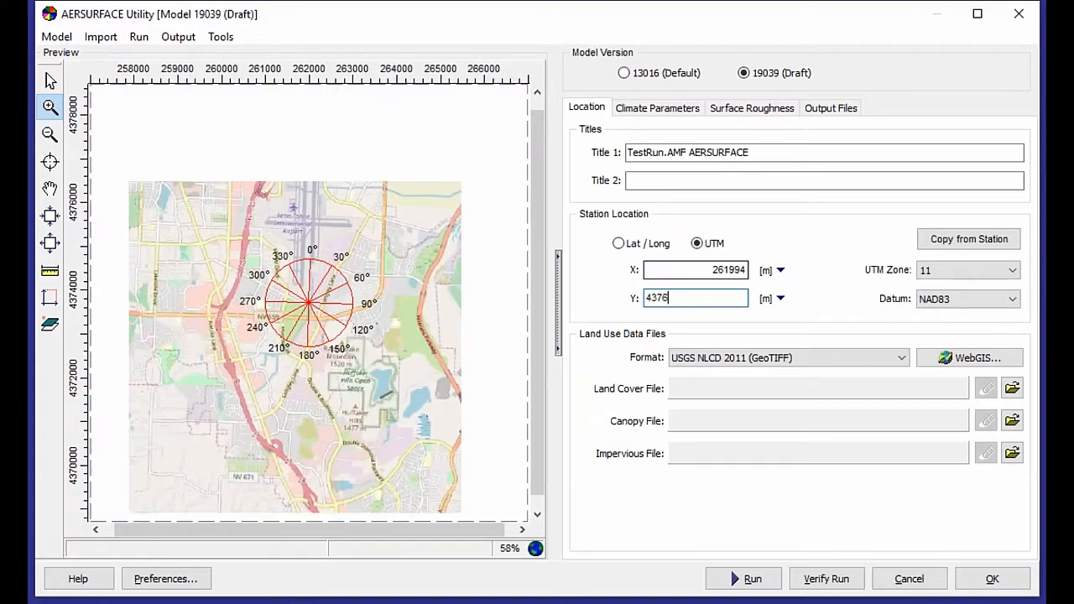
type("793")
key("Tab")
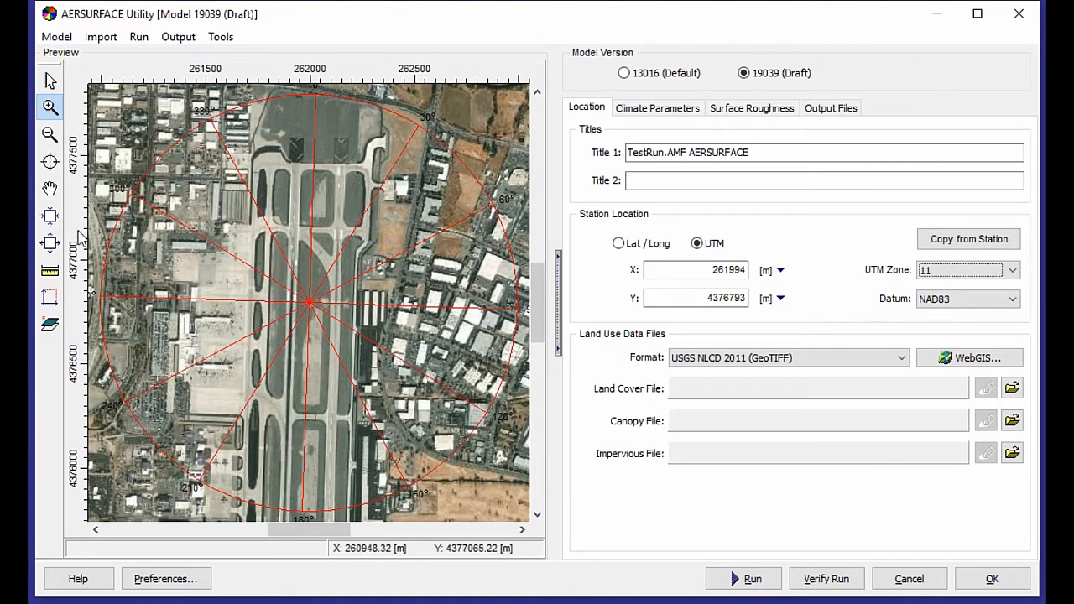
Zoom out the preview and compare the station location in Lat/Long and UTM coordinates.
left_click(50, 134)
left_click(311, 304)
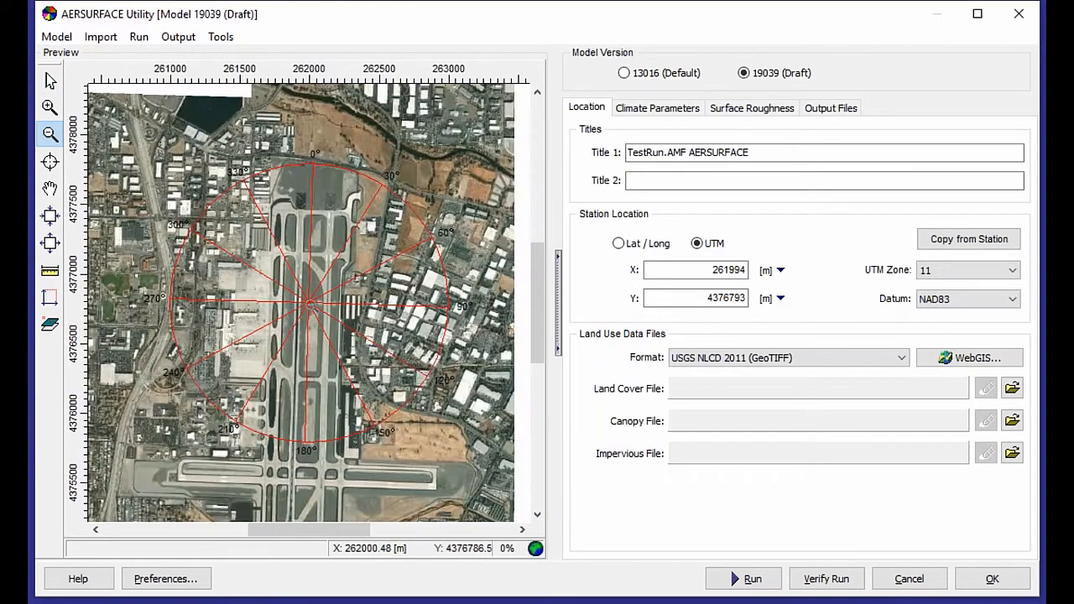
left_click(311, 304)
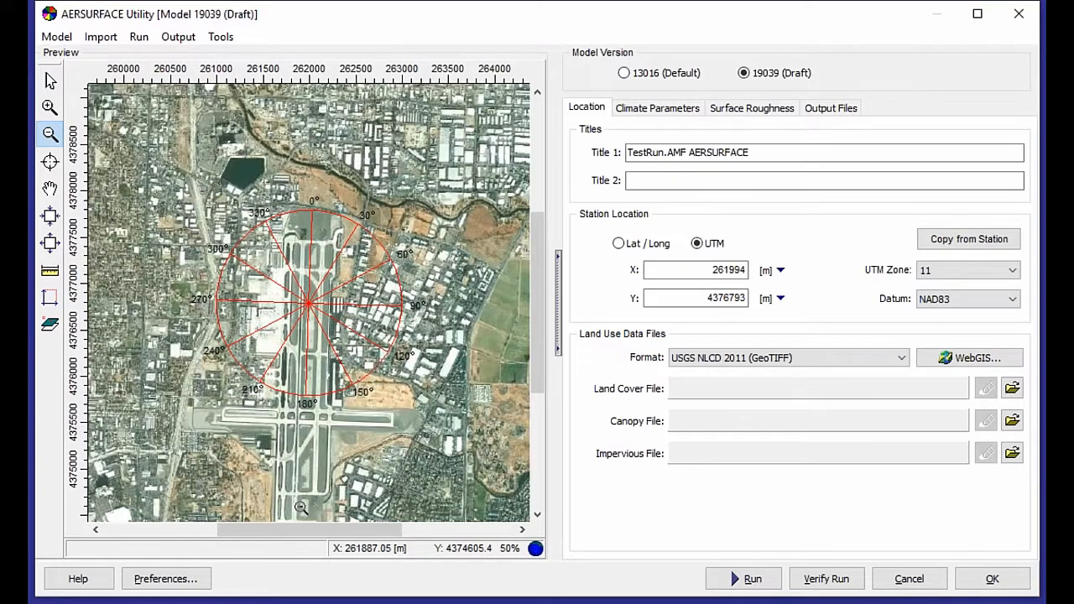
left_click(537, 515)
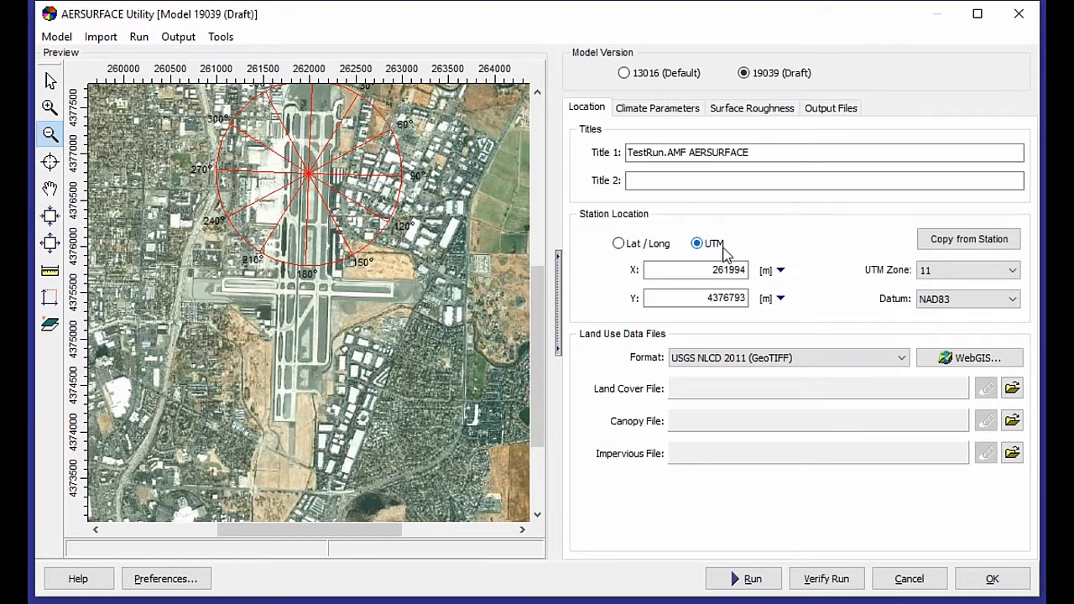
left_click(724, 253)
left_click(623, 245)
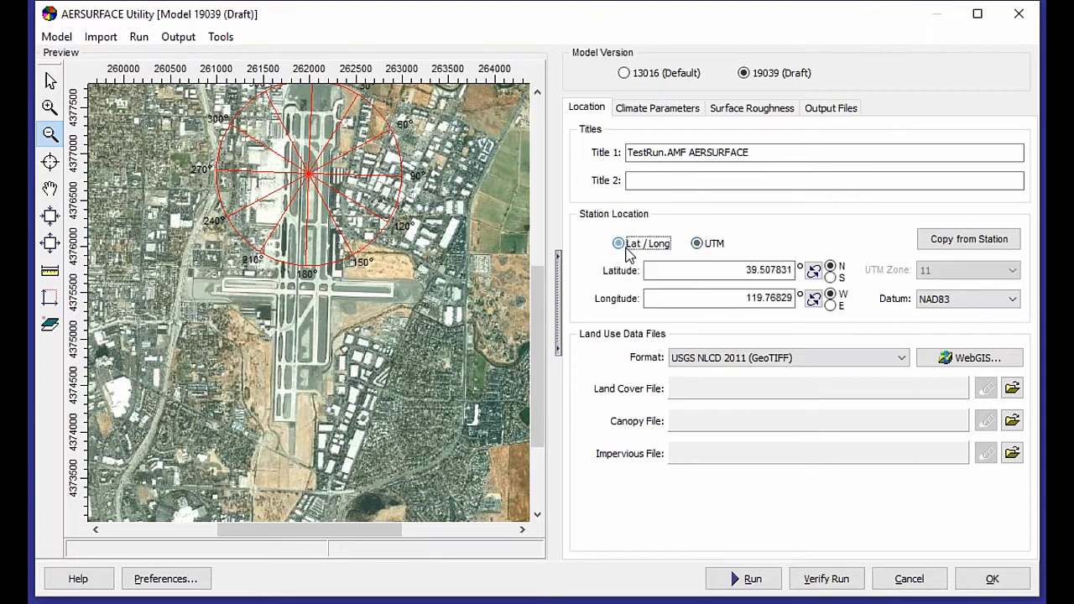
left_click(700, 245)
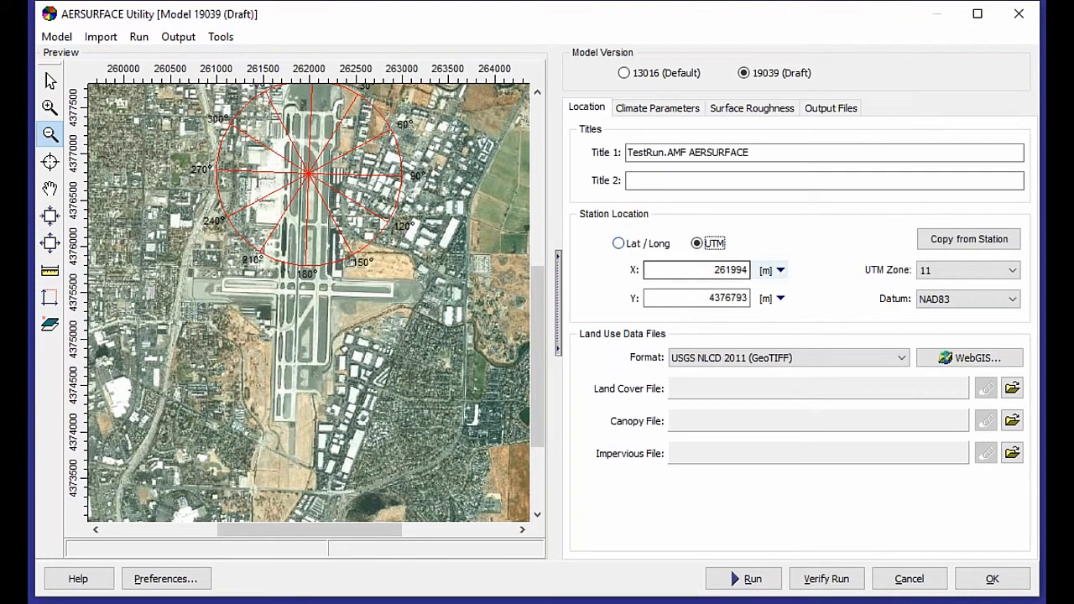
Set the land use data format to USGS NLCD 2011 (GeoTIFF) and open the WebGIS download list.
left_click(799, 363)
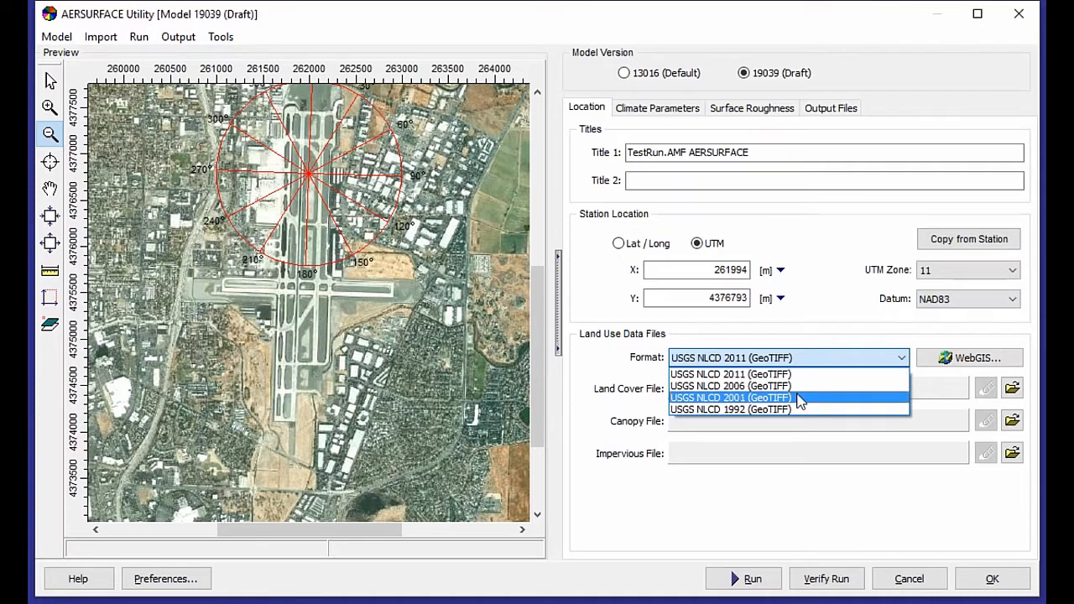
left_click(798, 375)
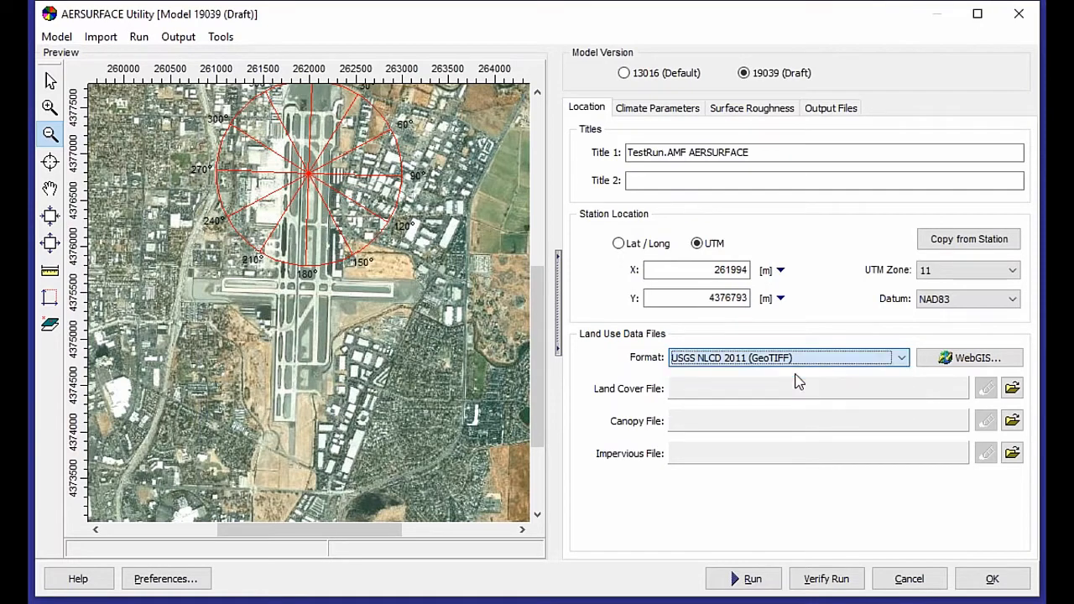
left_click(932, 368)
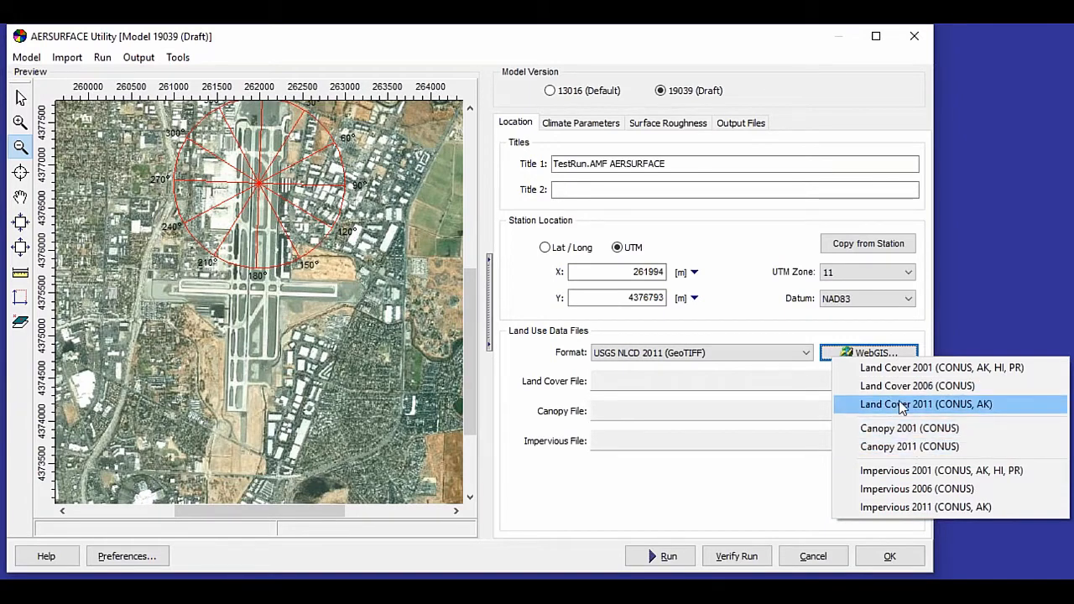
Download the Land Cover 2011, Canopy 2011 and Impervious 2011 (CONUS) NLCD files for the station through WebGIS.
left_click(901, 406)
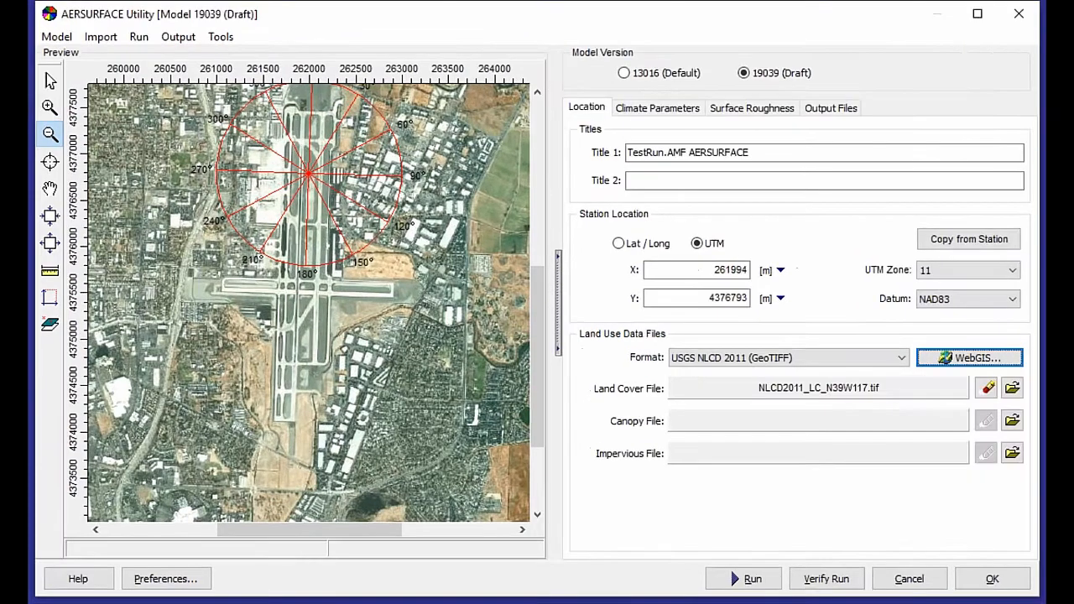
left_click(960, 360)
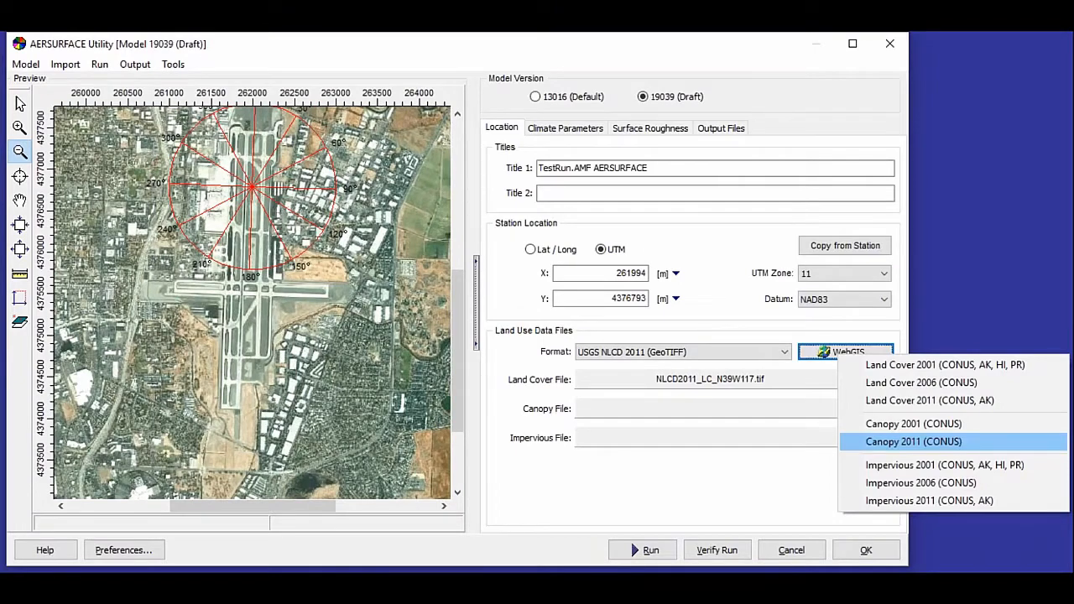
left_click(913, 441)
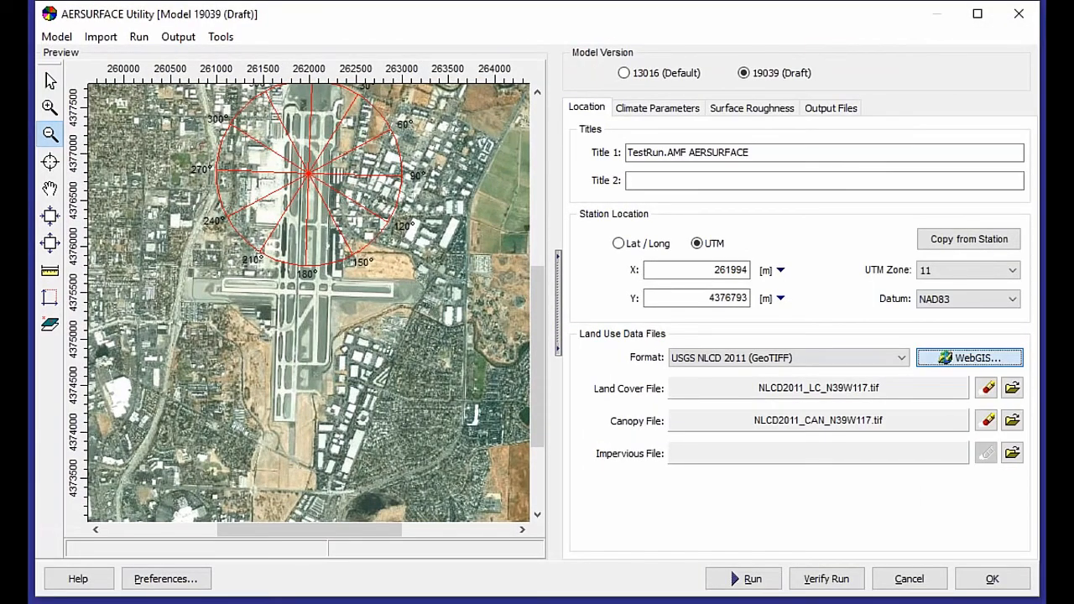
left_click(969, 358)
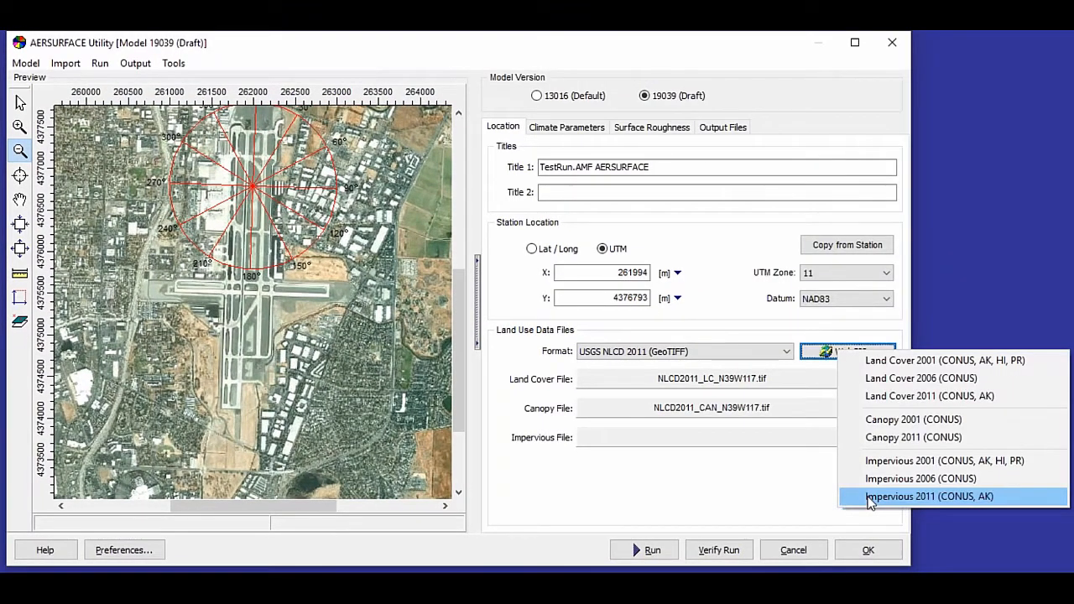
left_click(870, 498)
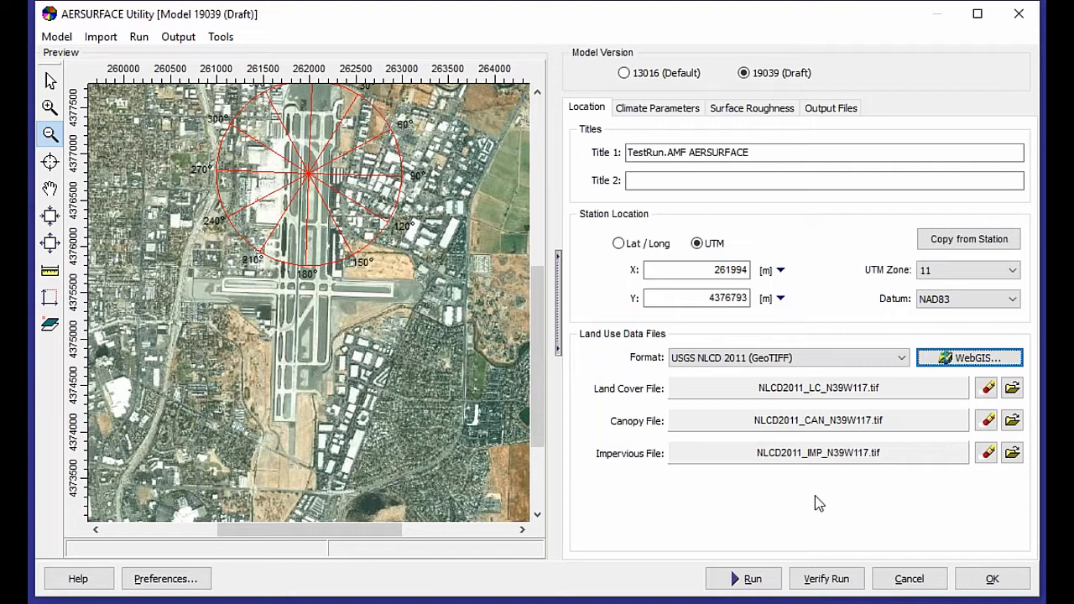
Set the climate parameters period to Monthly and mark the site as an arid region.
left_click(661, 111)
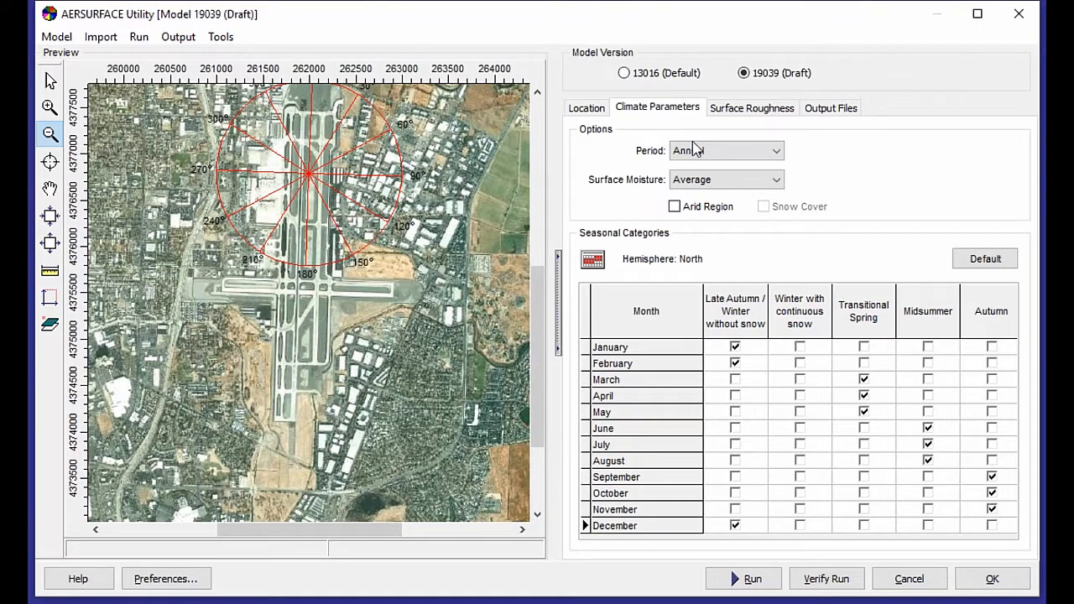
left_click(715, 152)
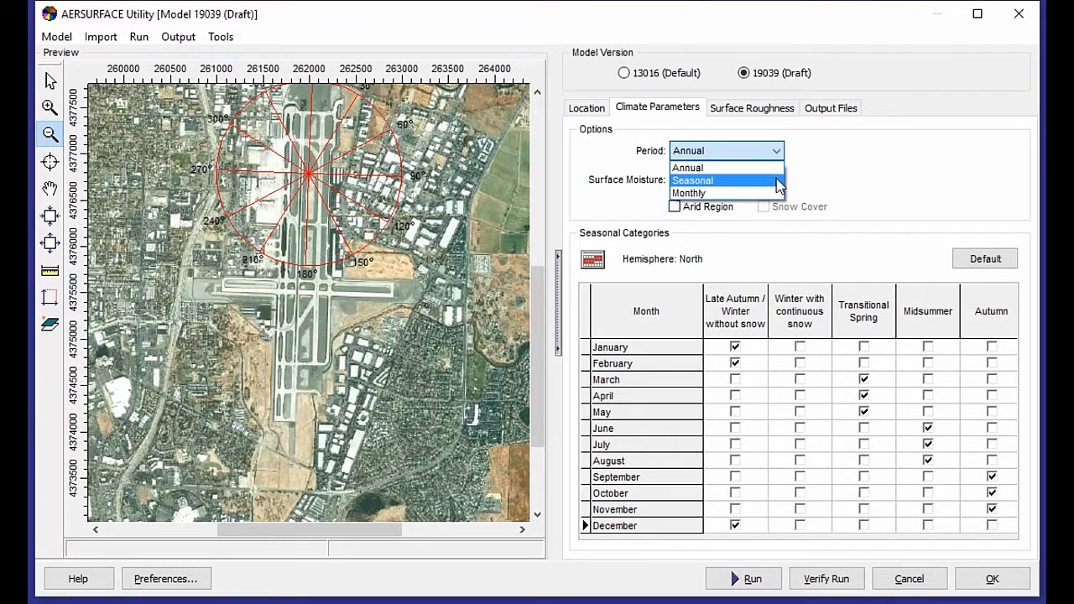
left_click(732, 197)
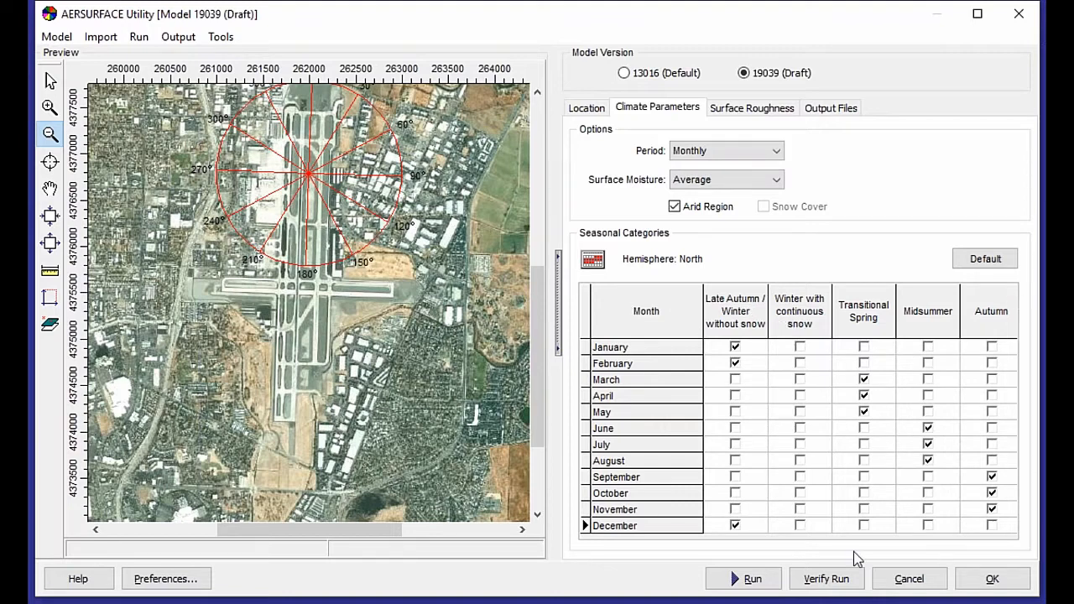
Try the Experimental (ZOEFF) surface roughness method.
left_click(748, 109)
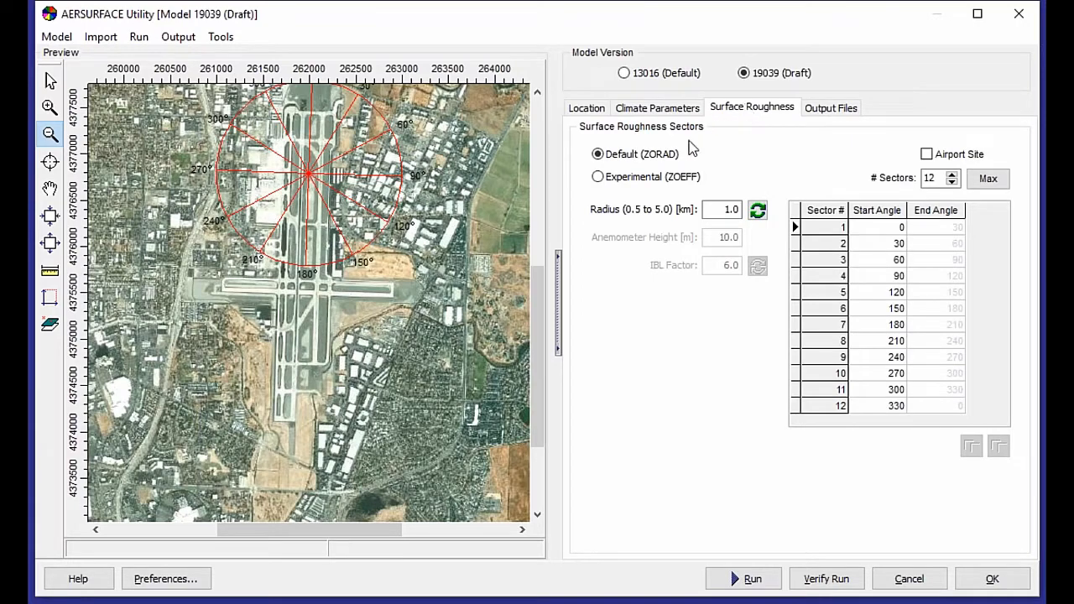
left_click(648, 176)
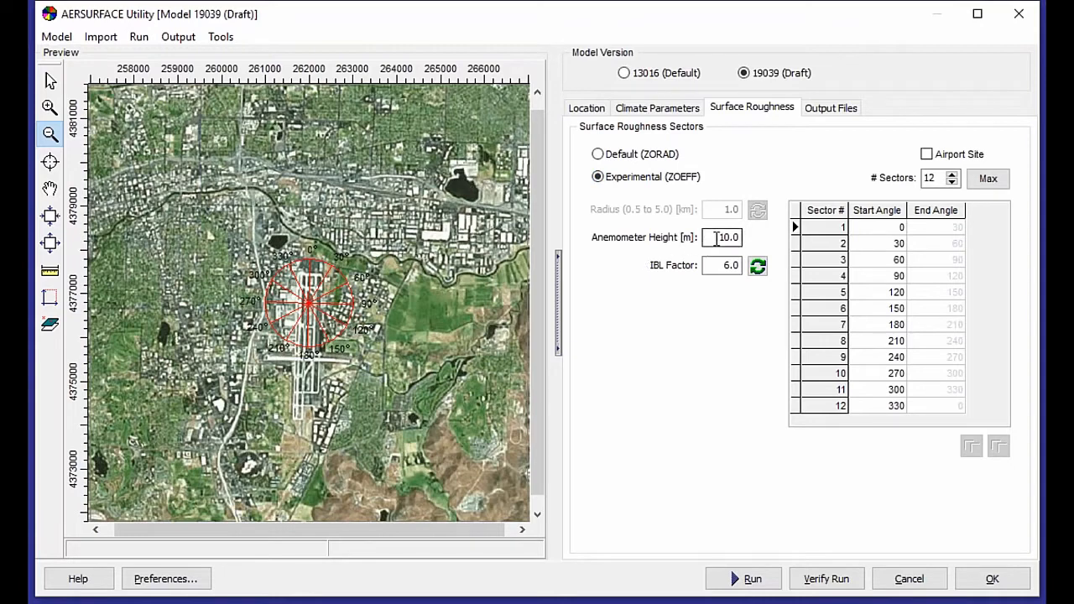
mouse_move(716, 238)
Reduce the number of surface roughness sectors to 4.
left_click(49, 216)
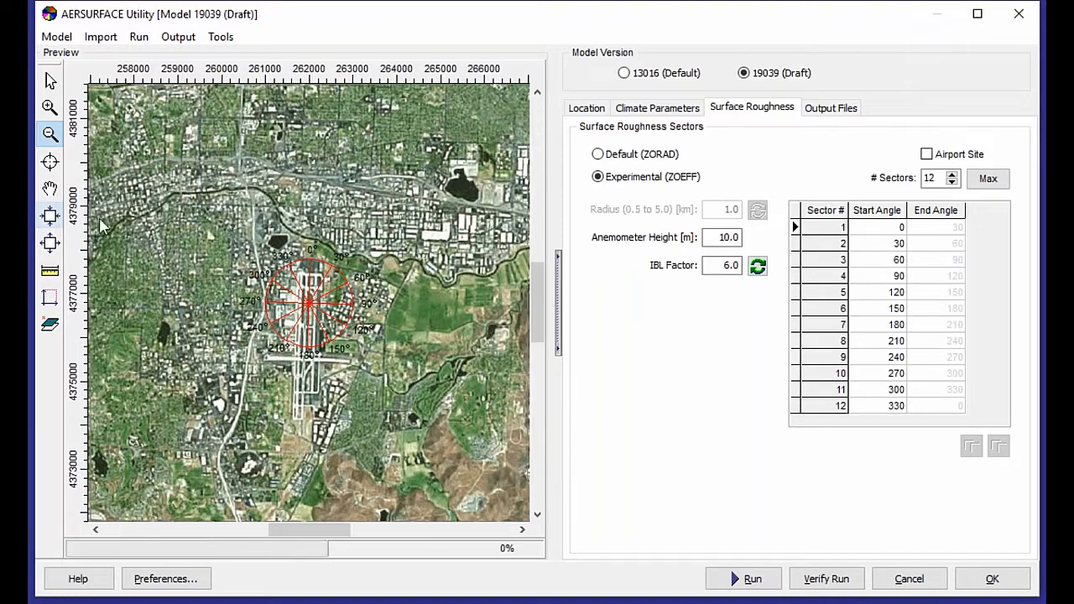
left_click(50, 216)
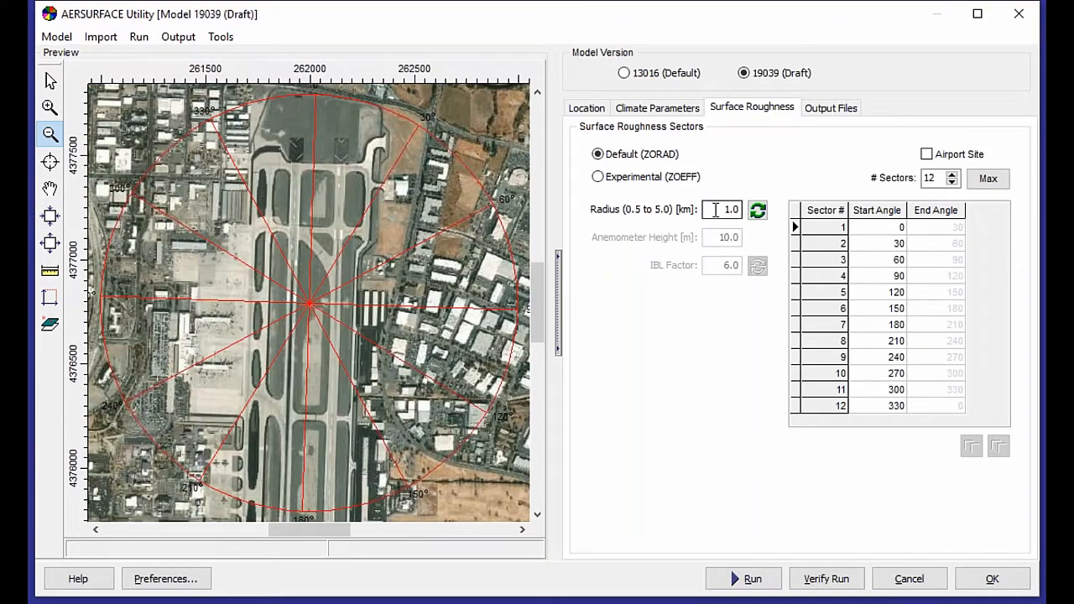
mouse_move(714, 211)
double_click(931, 179)
type("4")
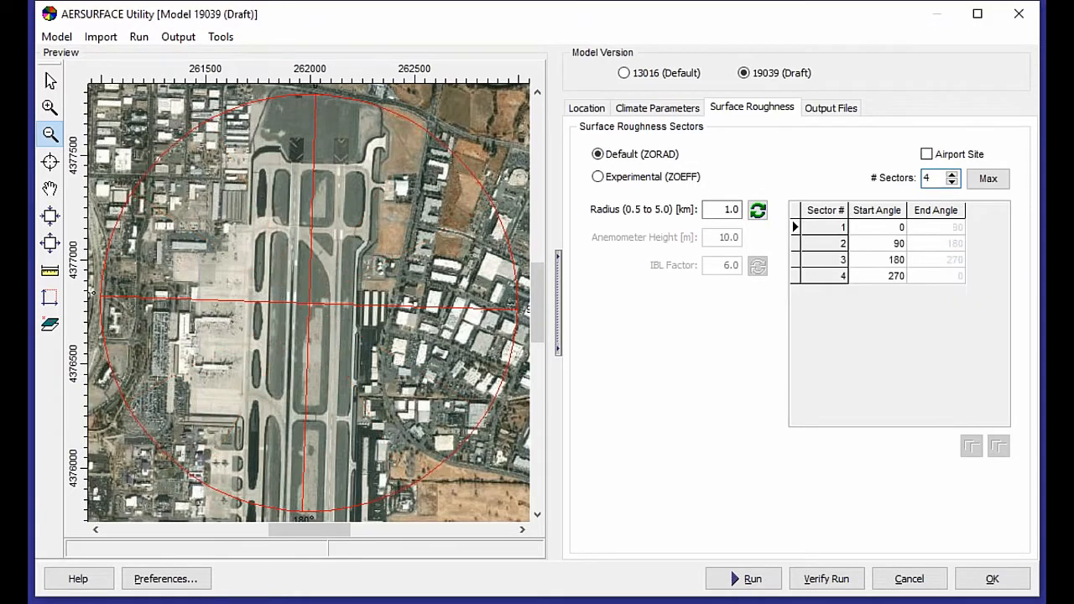
Set the sector start angles to 35, 158, 293 and 341 degrees for sectors 1 to 4.
left_click(884, 280)
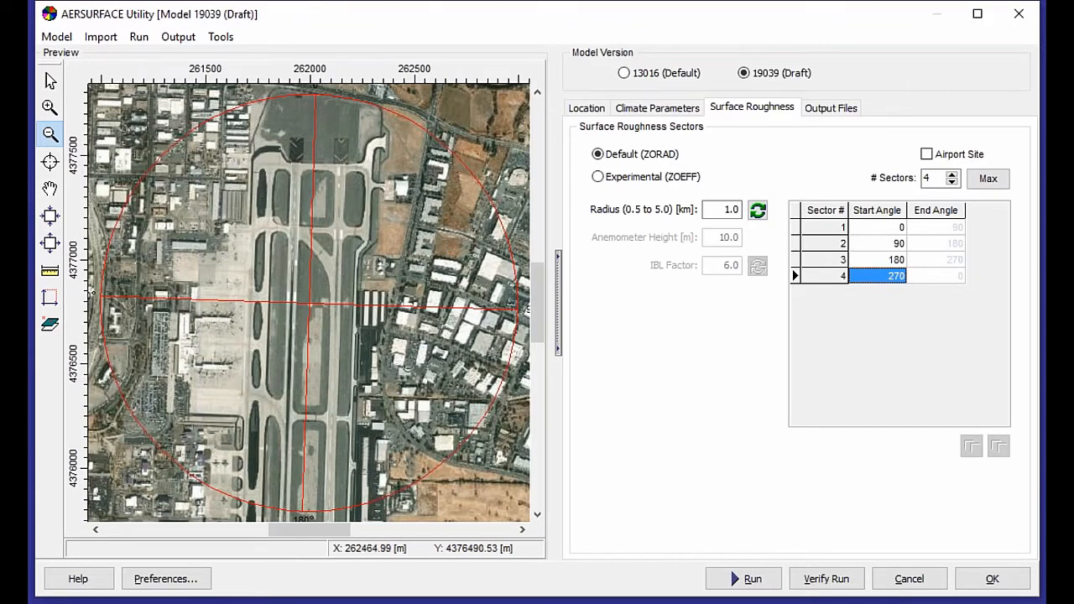
type("341")
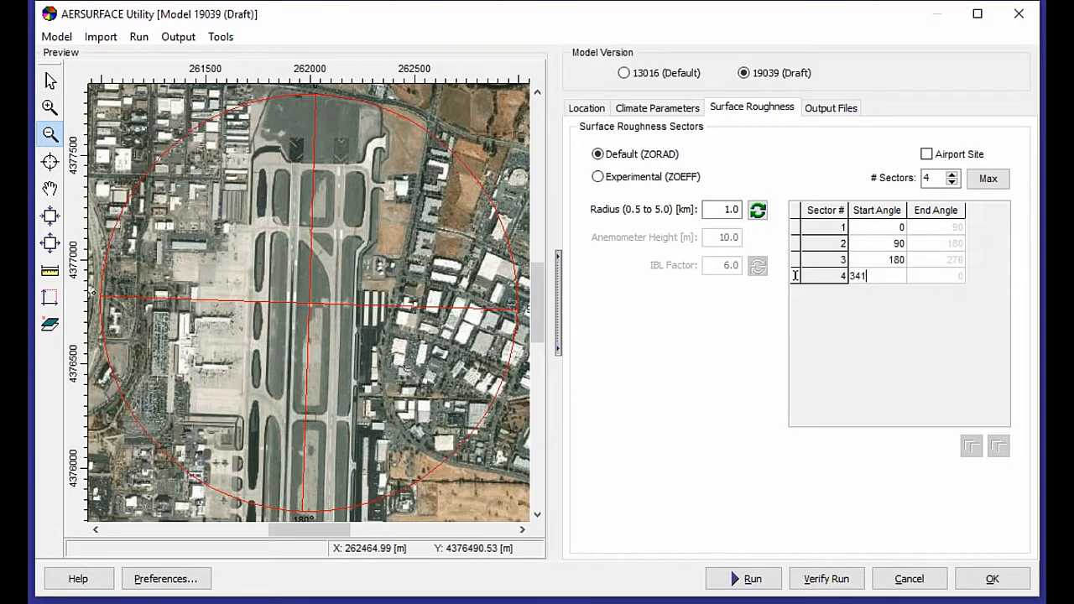
key("Return")
key("Up")
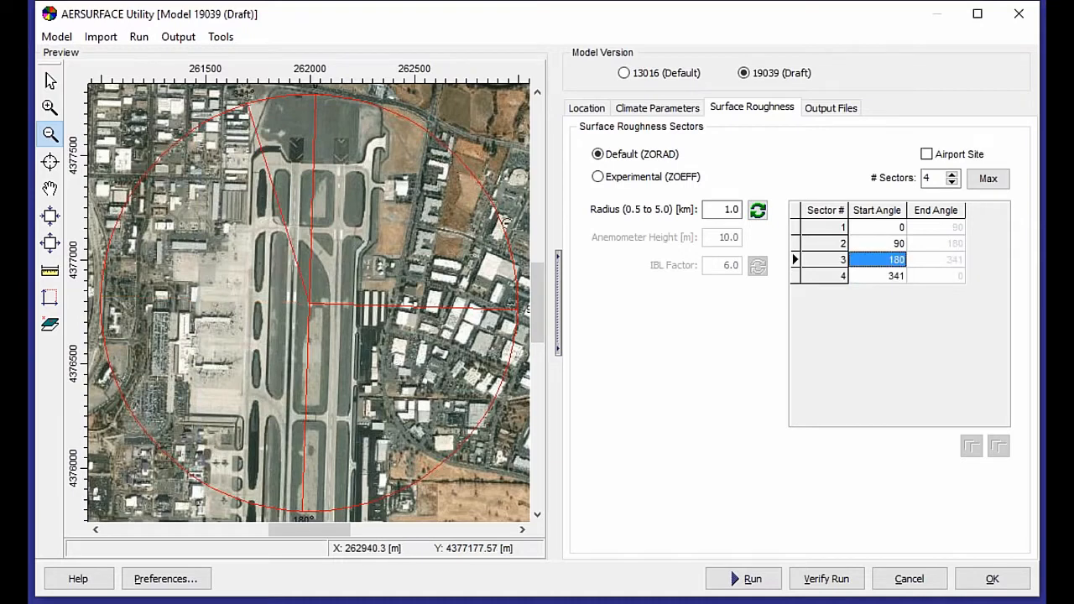
type("293")
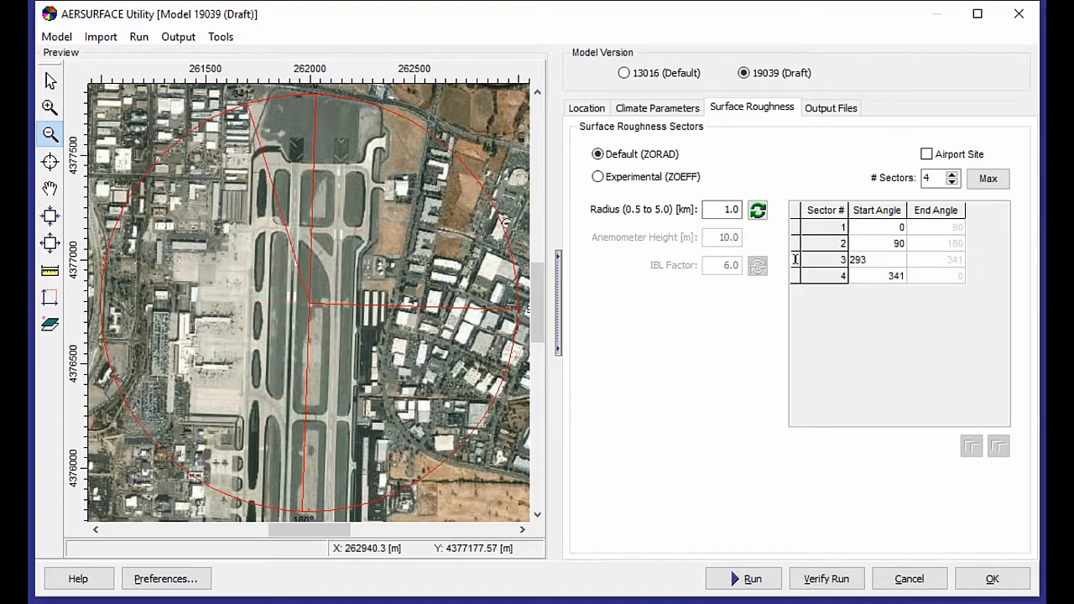
key("Return")
key("Up")
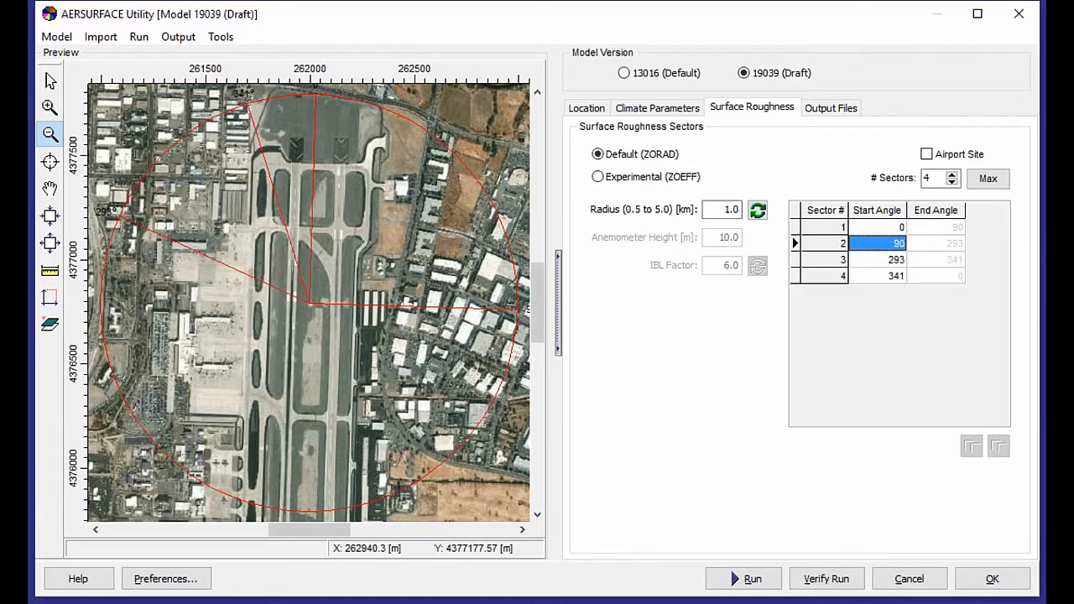
type("158")
key("Return")
key("Up")
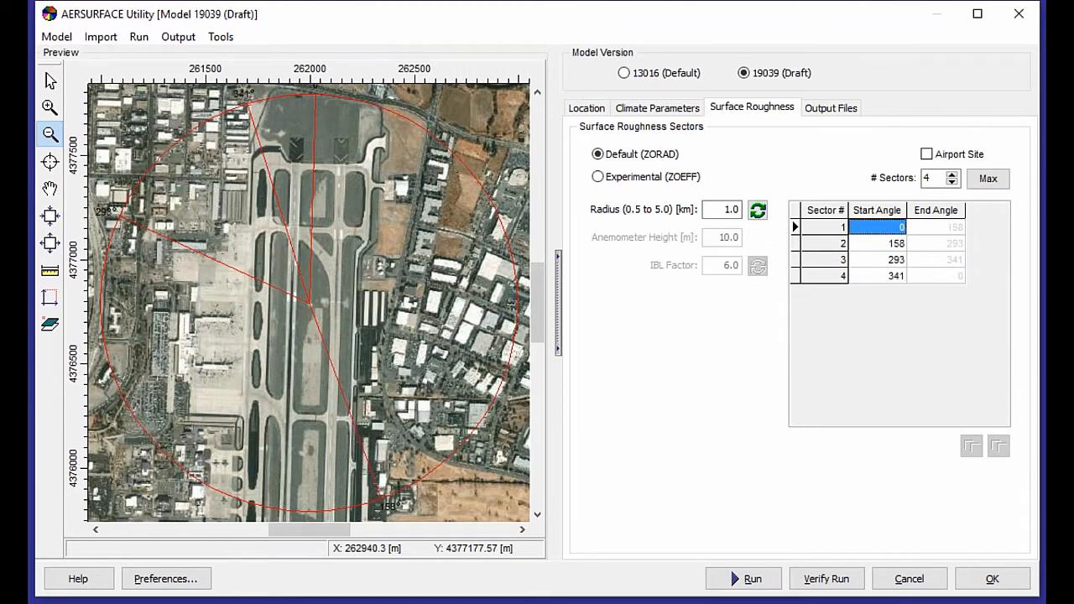
type("35")
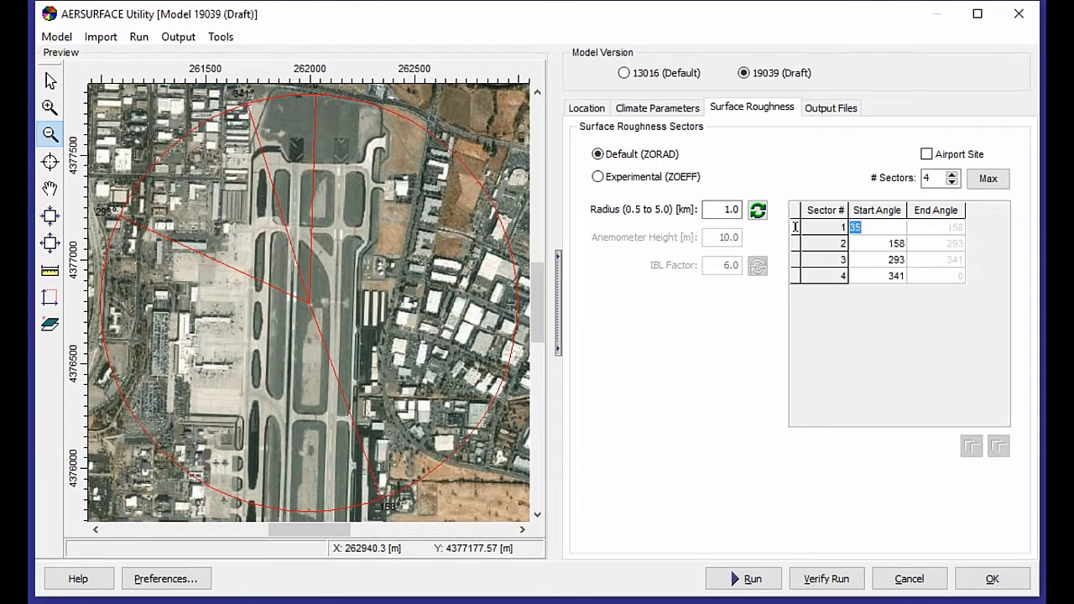
key("Return")
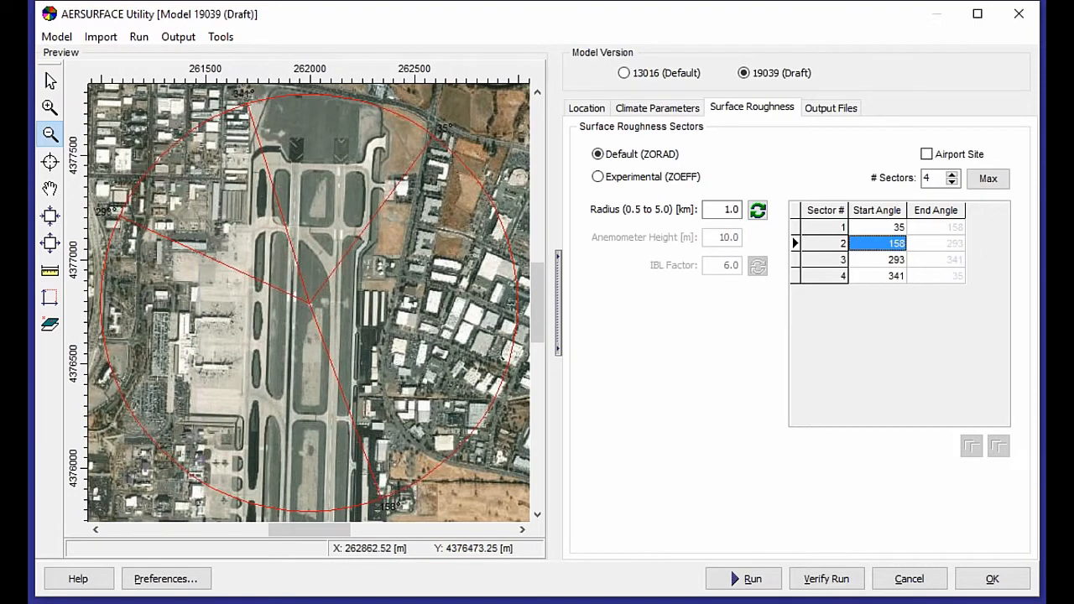
Mark the station as an airport site and flag sectors 2 and 4 as airport sectors.
left_click(926, 155)
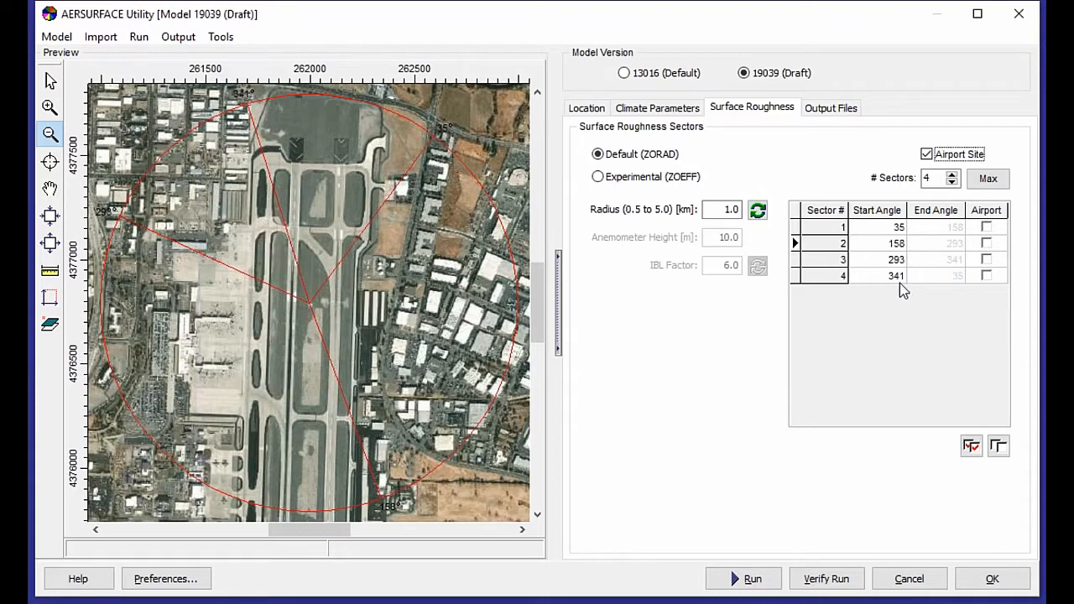
left_click(877, 226)
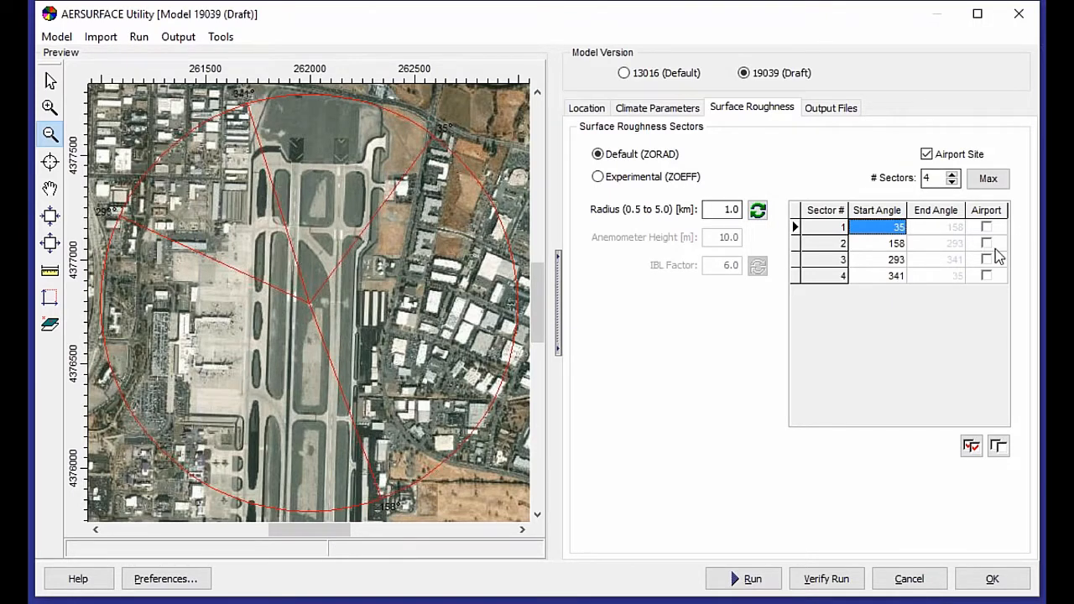
left_click(891, 245)
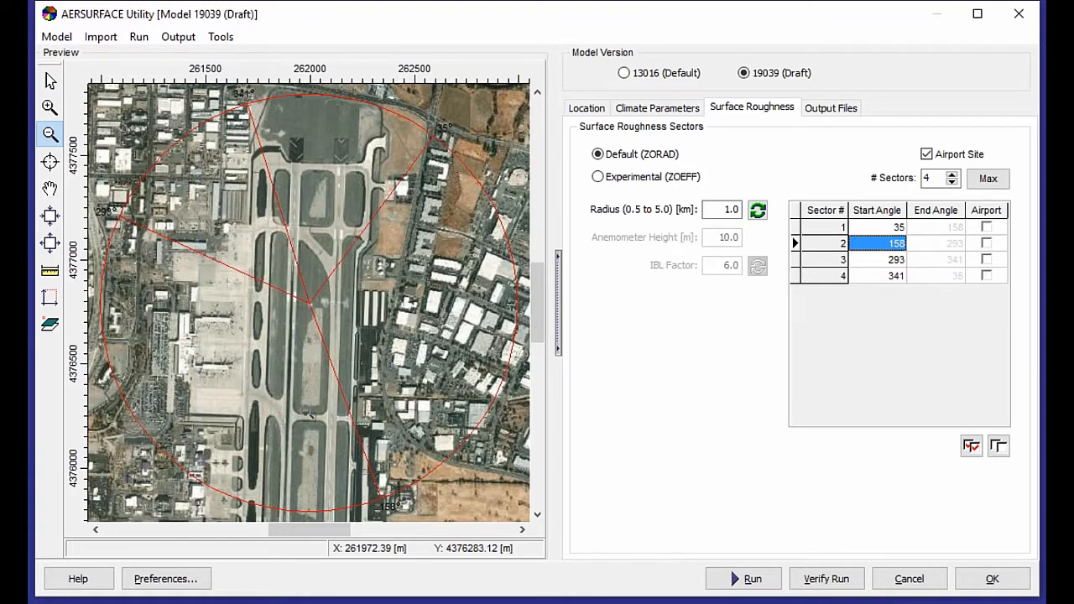
left_click(988, 244)
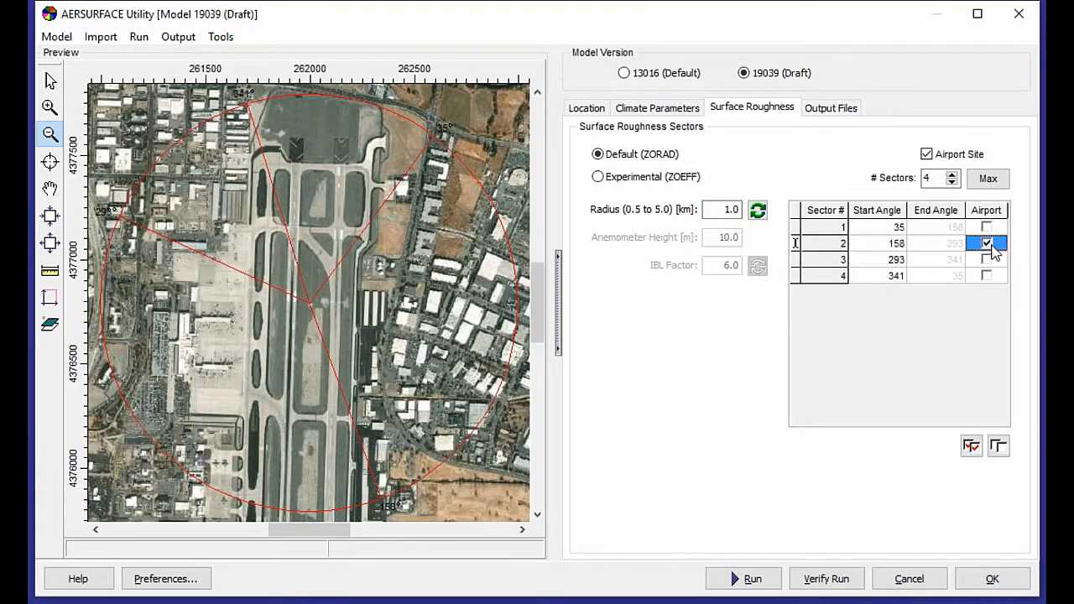
left_click(879, 260)
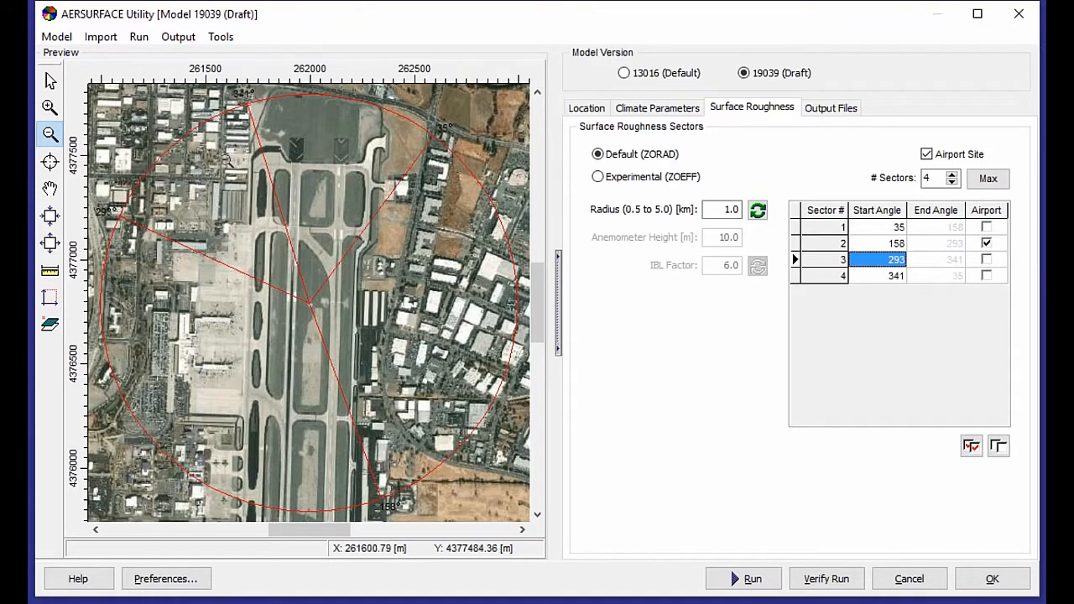
left_click(893, 278)
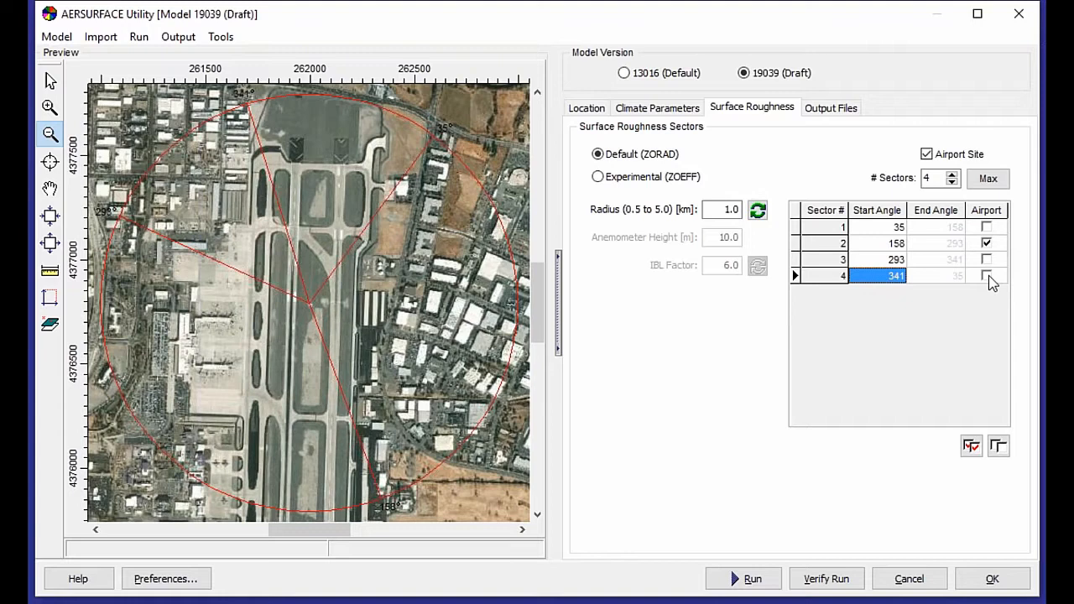
left_click(988, 277)
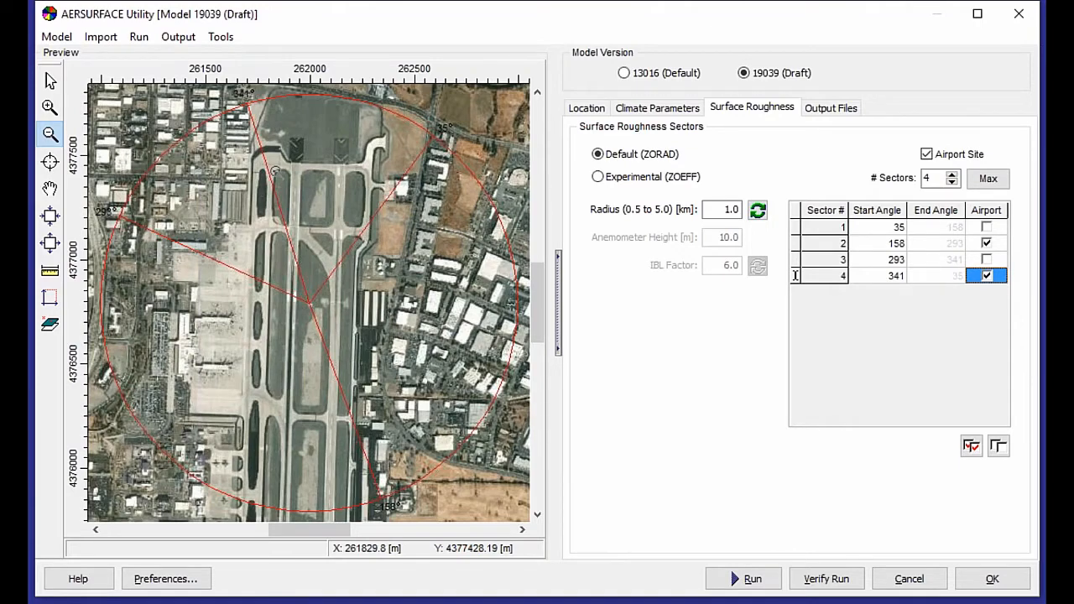
left_click(971, 446)
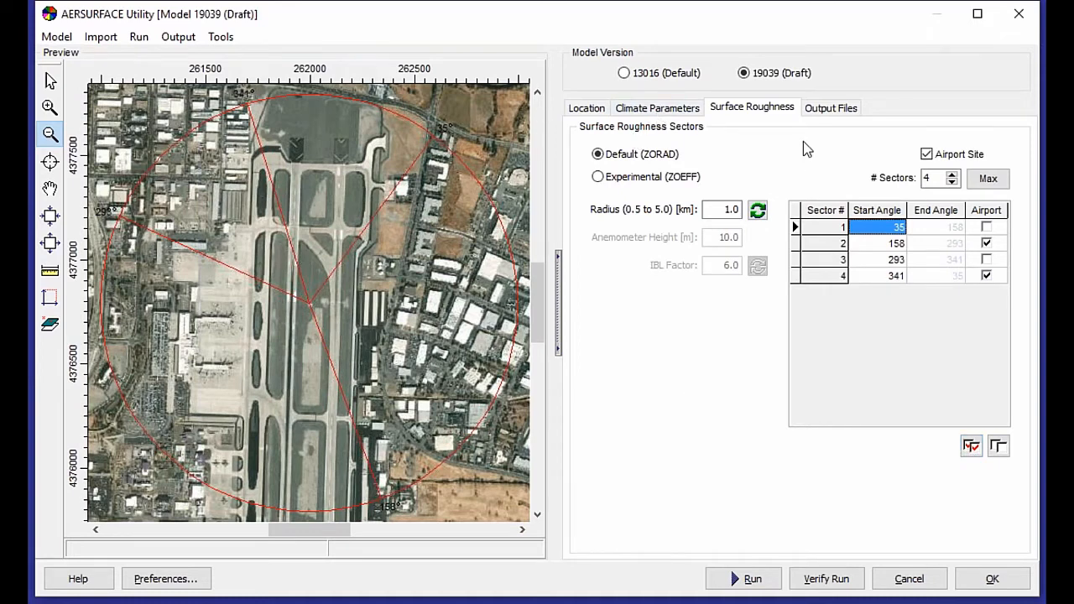
Enable all debug output files.
left_click(812, 114)
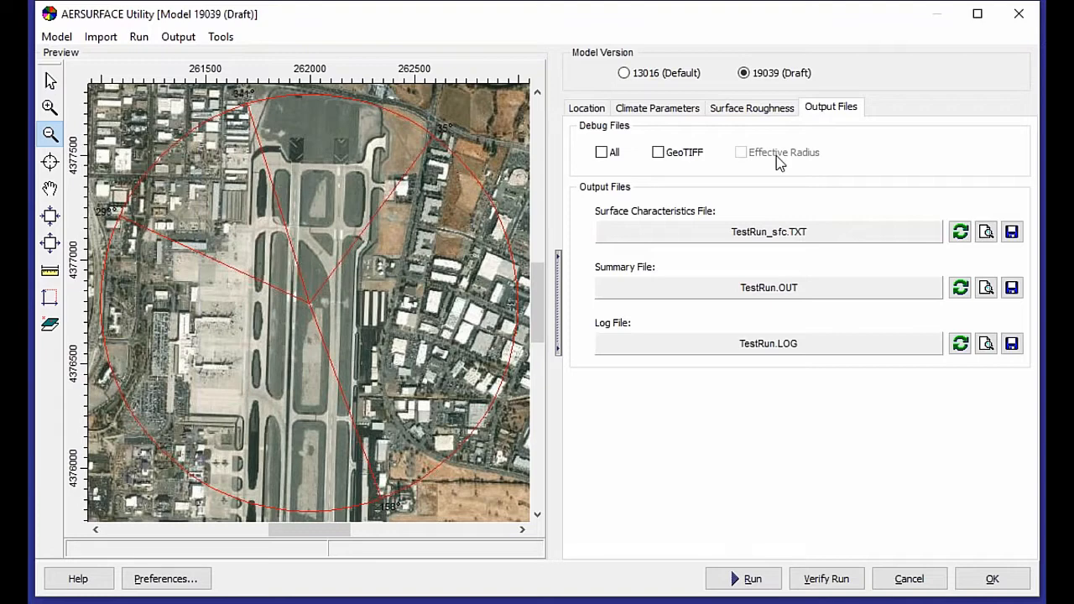
left_click(602, 152)
Run AERSURFACE, dismiss the completion prompt, and open the surface characteristics output file.
left_click(586, 108)
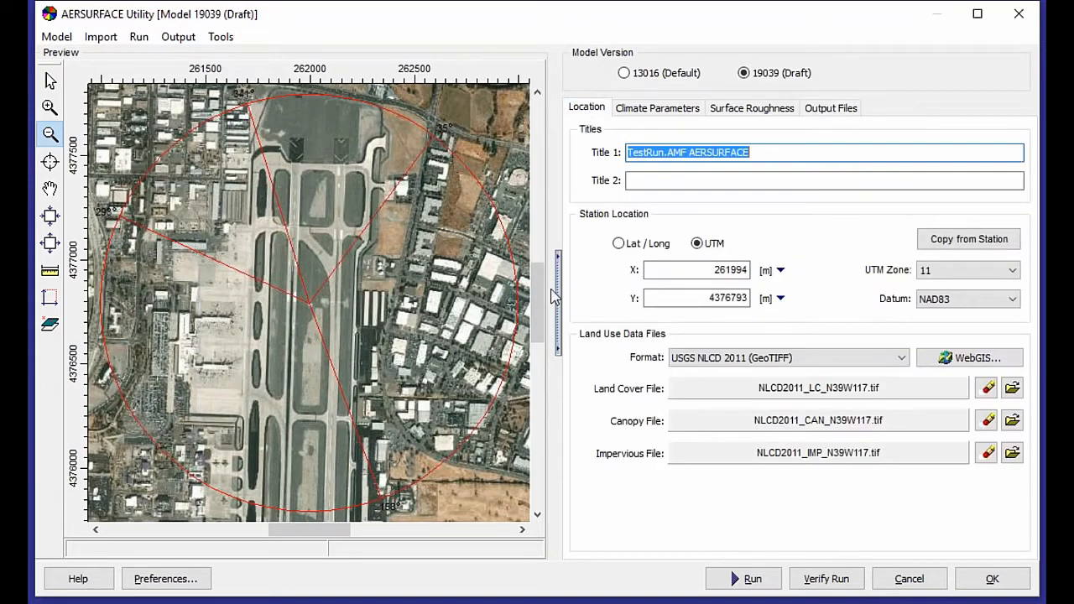
left_click(771, 585)
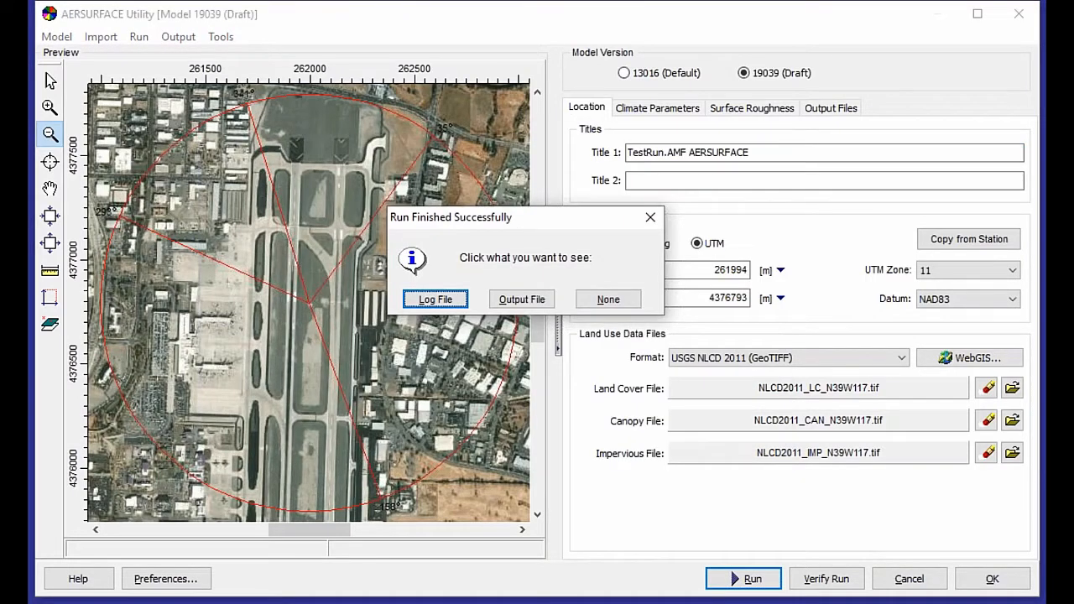
left_click(615, 304)
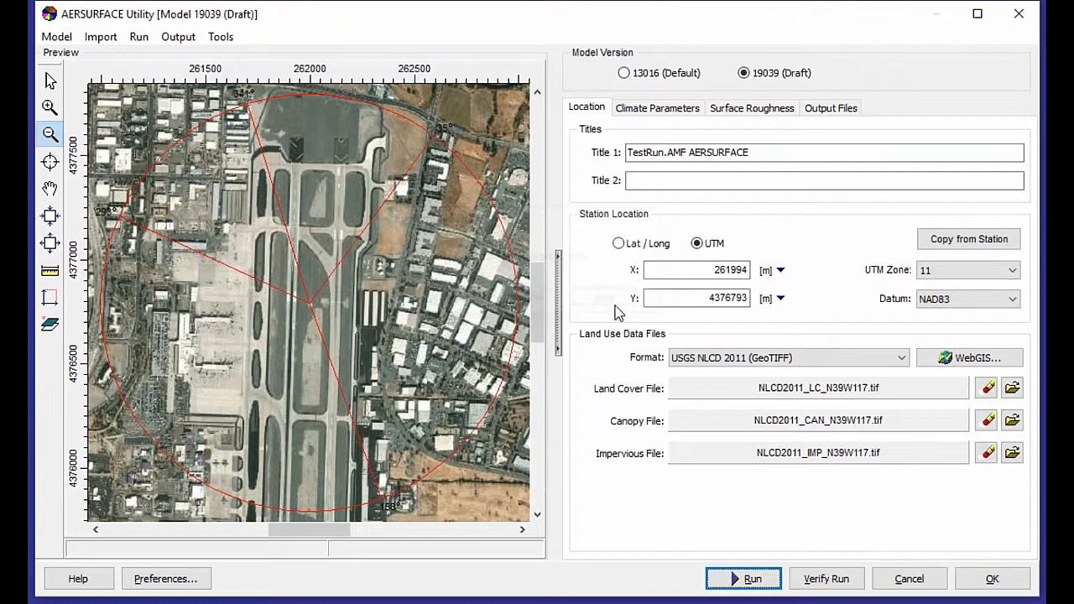
left_click(179, 39)
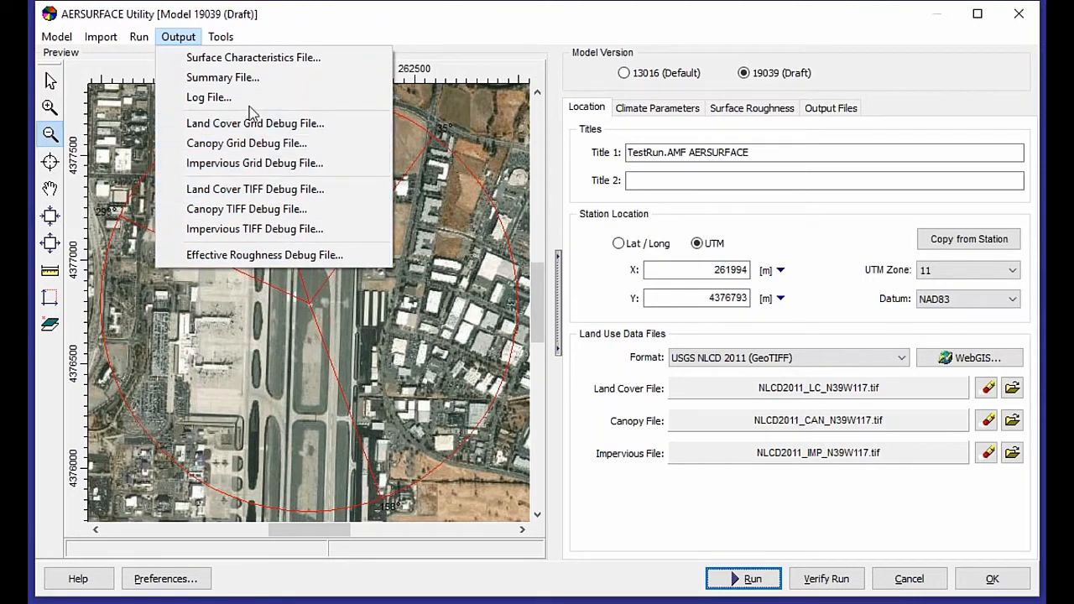
left_click(232, 60)
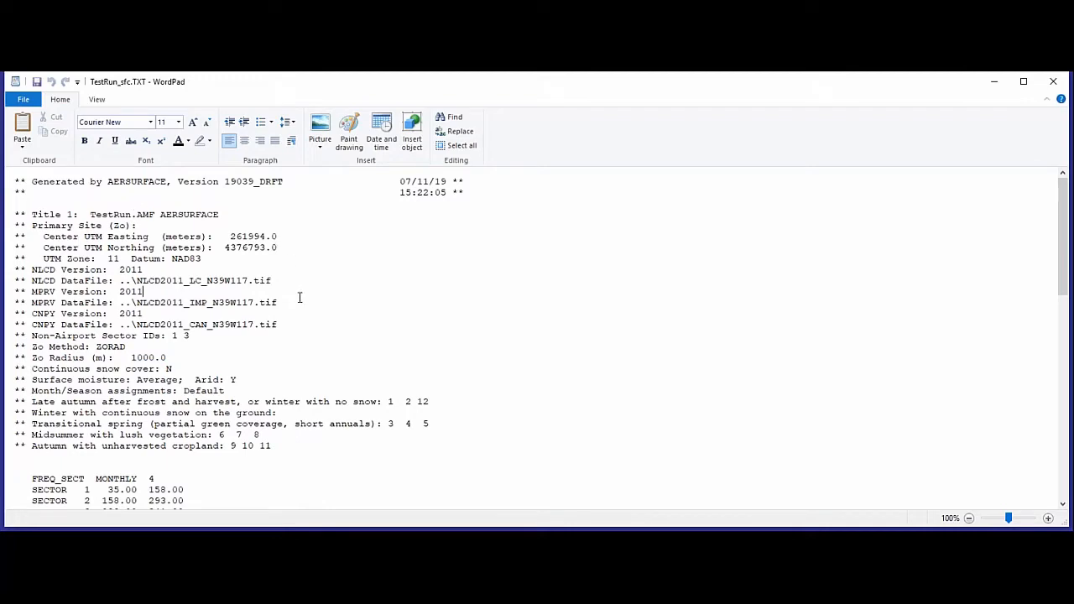
Review the surface characteristics output file's sector definitions and monthly albedo, Bowen ratio and roughness values.
scroll(290, 287, "down", 1)
scroll(290, 286, "down", 5)
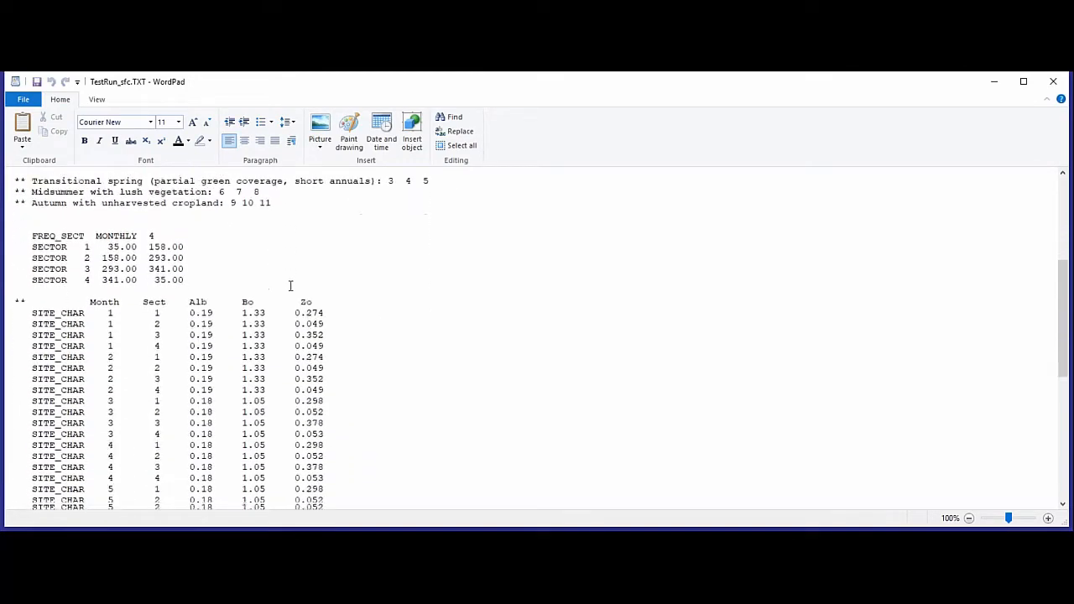
scroll(291, 286, "up", 1)
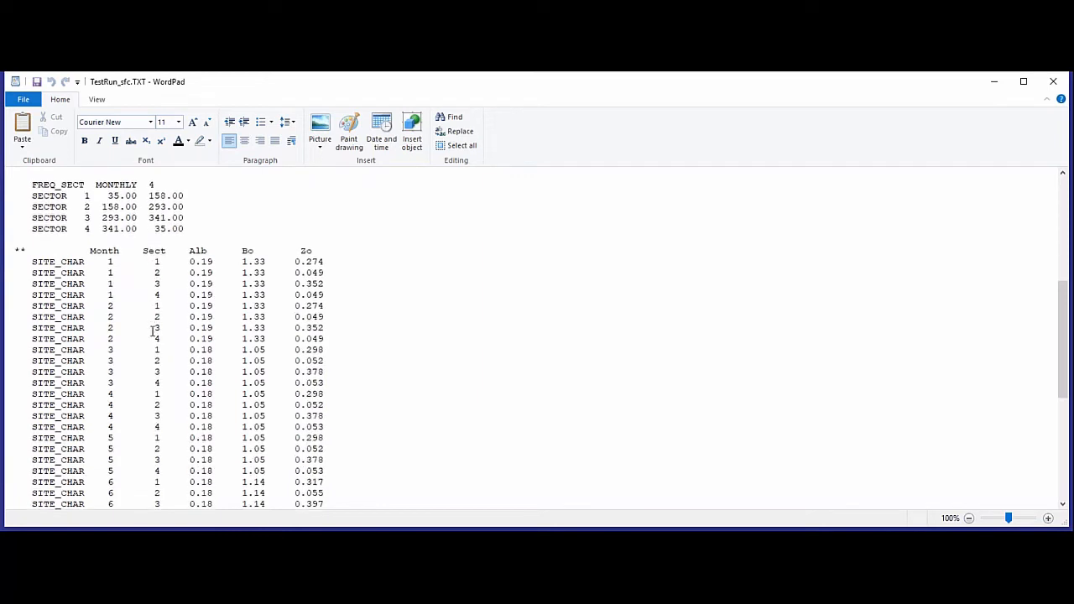
scroll(154, 334, "down", 3)
scroll(158, 327, "down", 1)
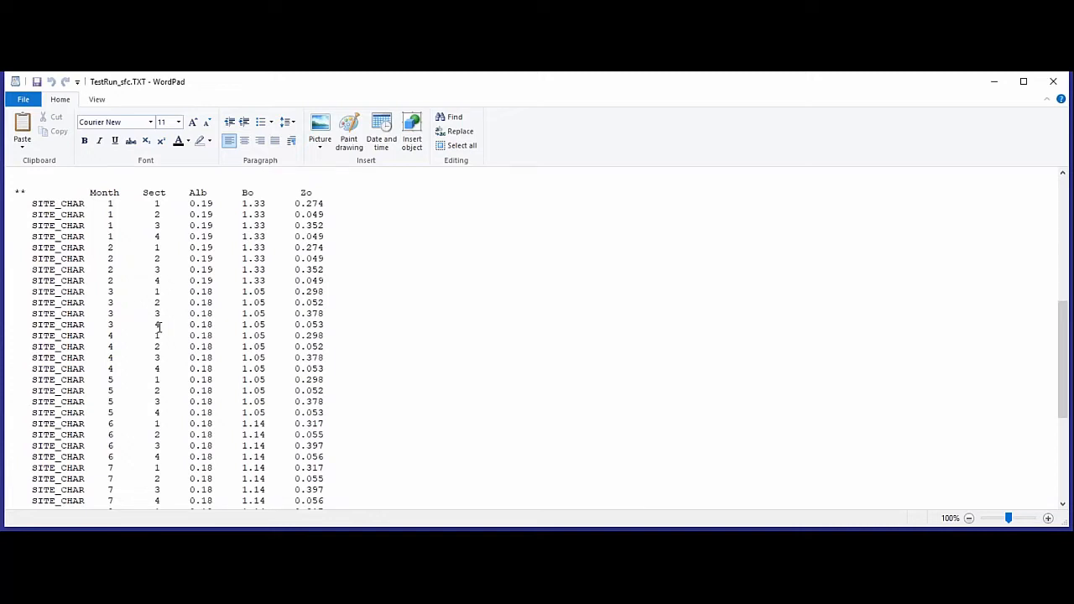
double_click(319, 204)
double_click(315, 226)
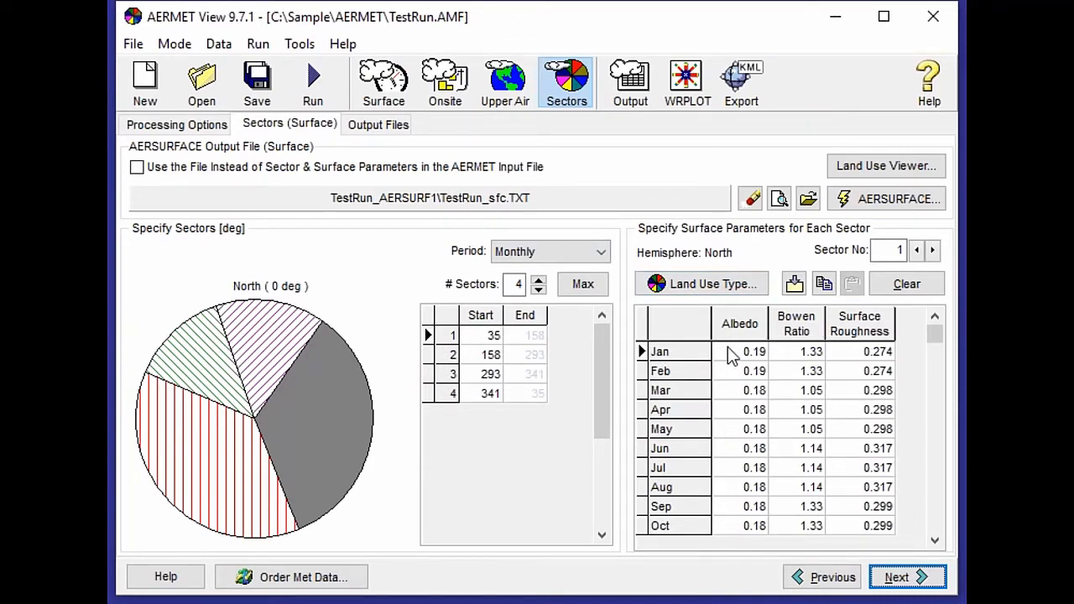
Inspect the monthly surface parameters of sectors 2, 3 and 4 in the sectors table.
left_click(486, 355)
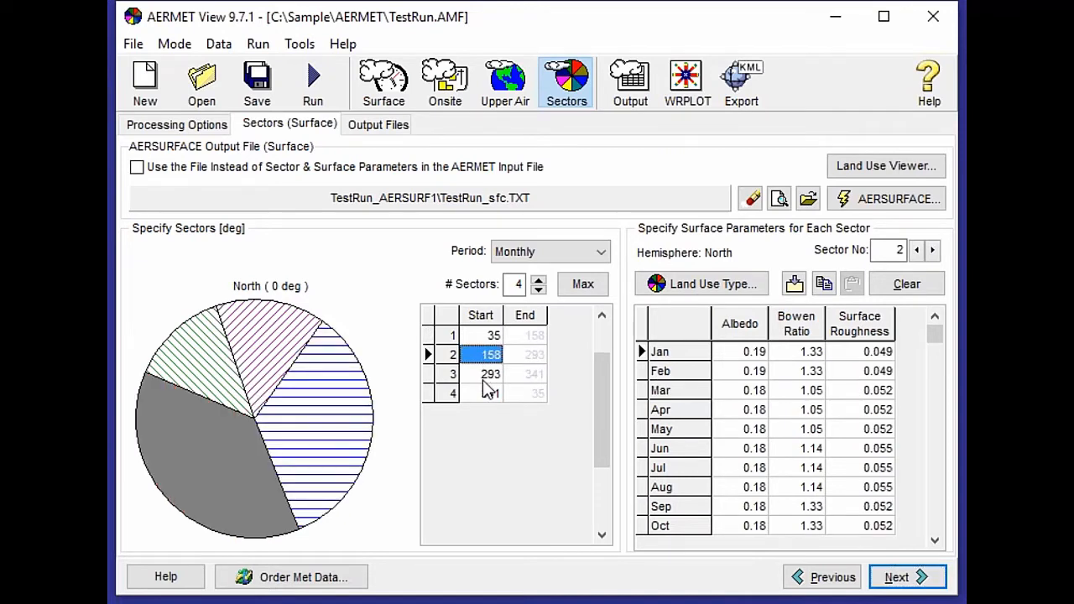
left_click(484, 379)
left_click(485, 395)
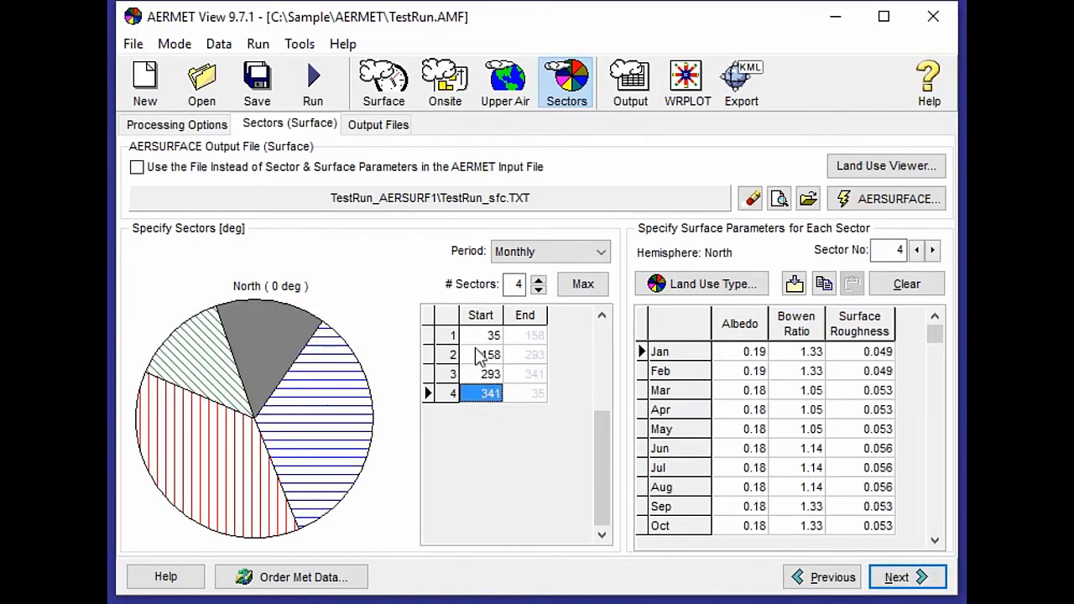
Run AERMET from the output files page and close the completion prompt without viewing any file.
left_click(924, 577)
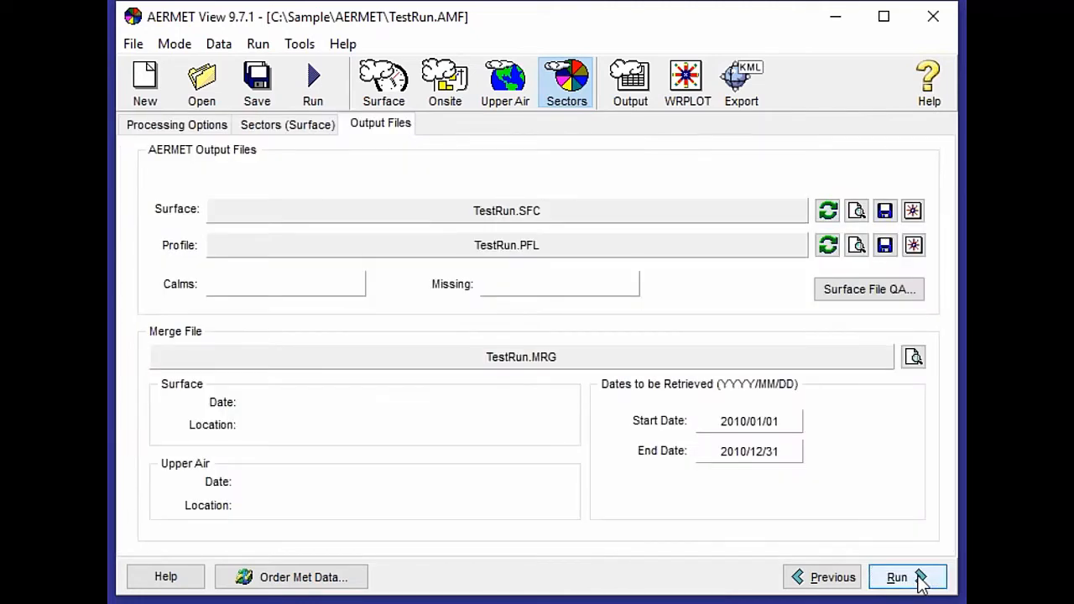
left_click(920, 578)
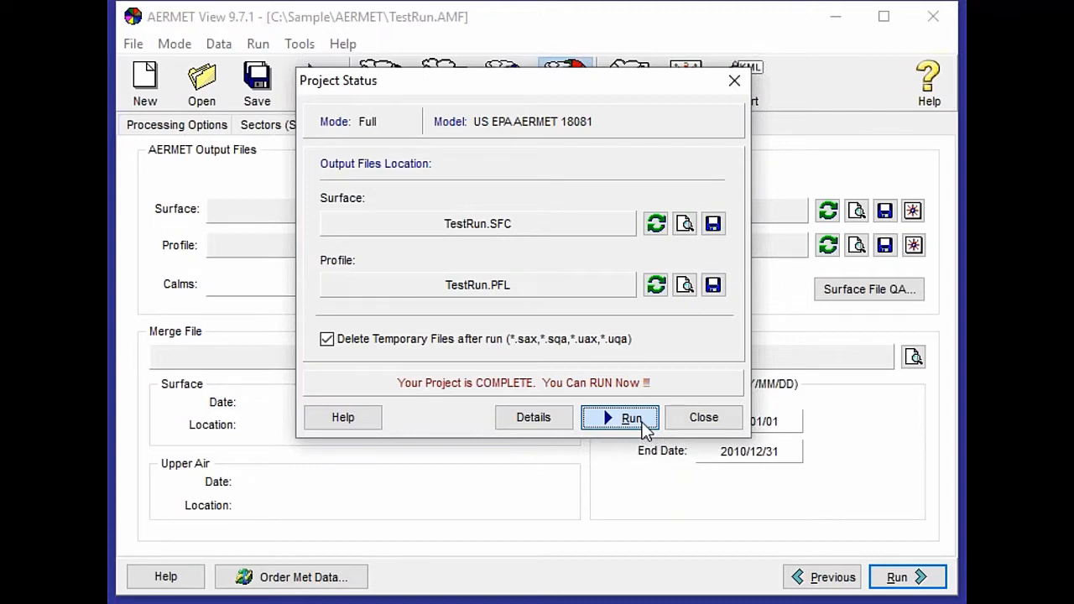
left_click(645, 426)
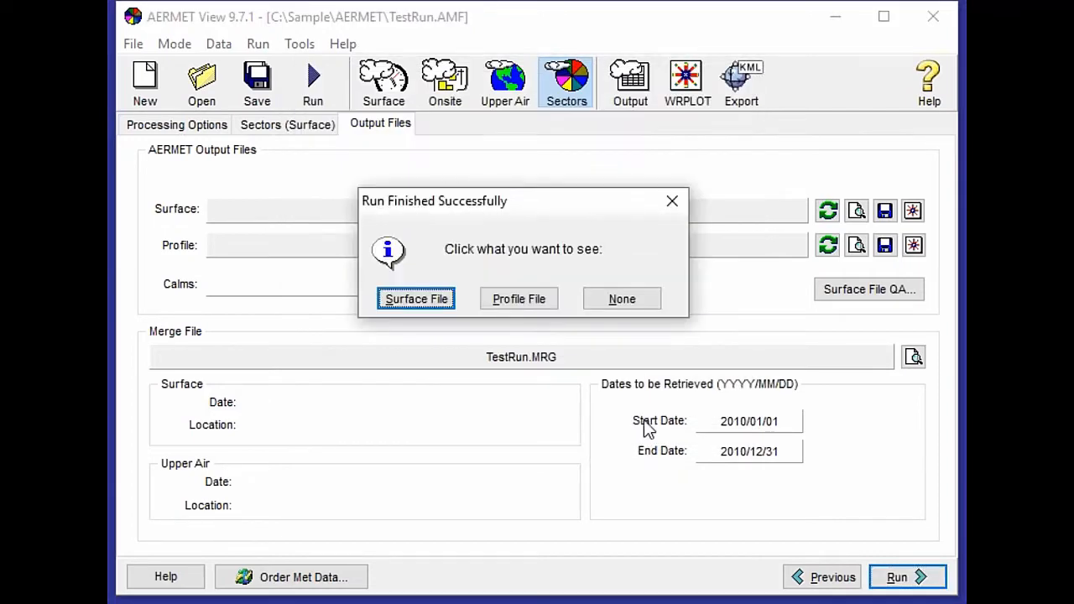
left_click(653, 303)
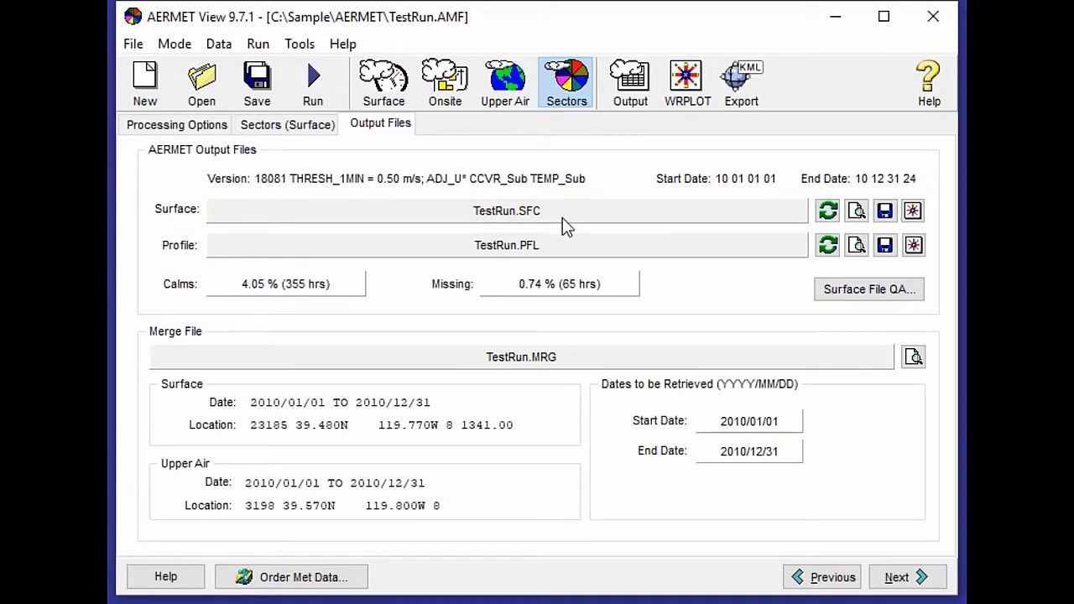
Open the surface file QA summary spreadsheet and review its missing-data columns.
left_click(851, 294)
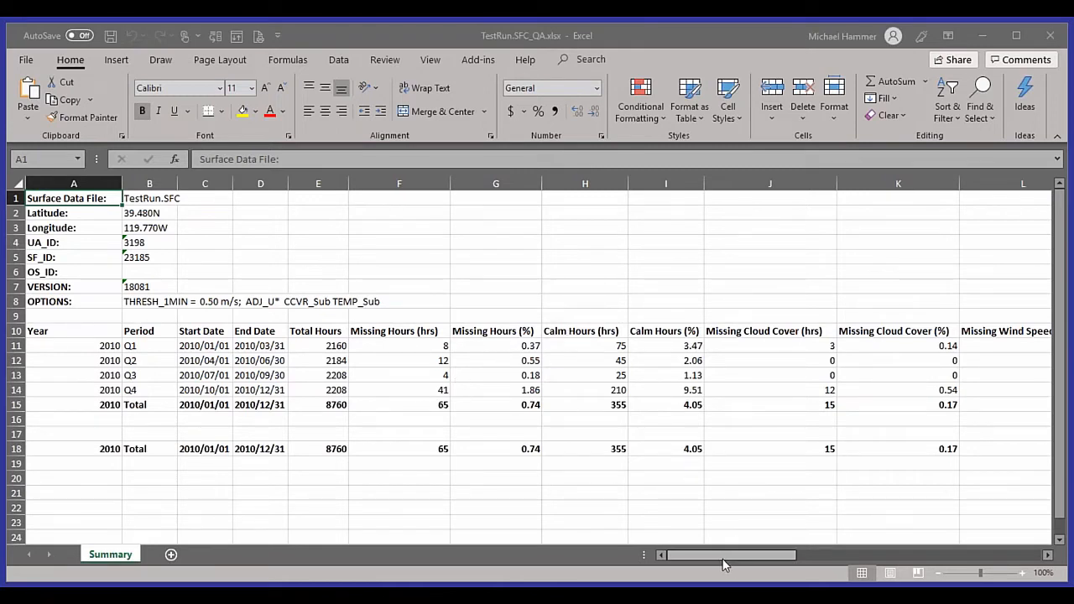
left_click_drag(727, 559, 870, 554)
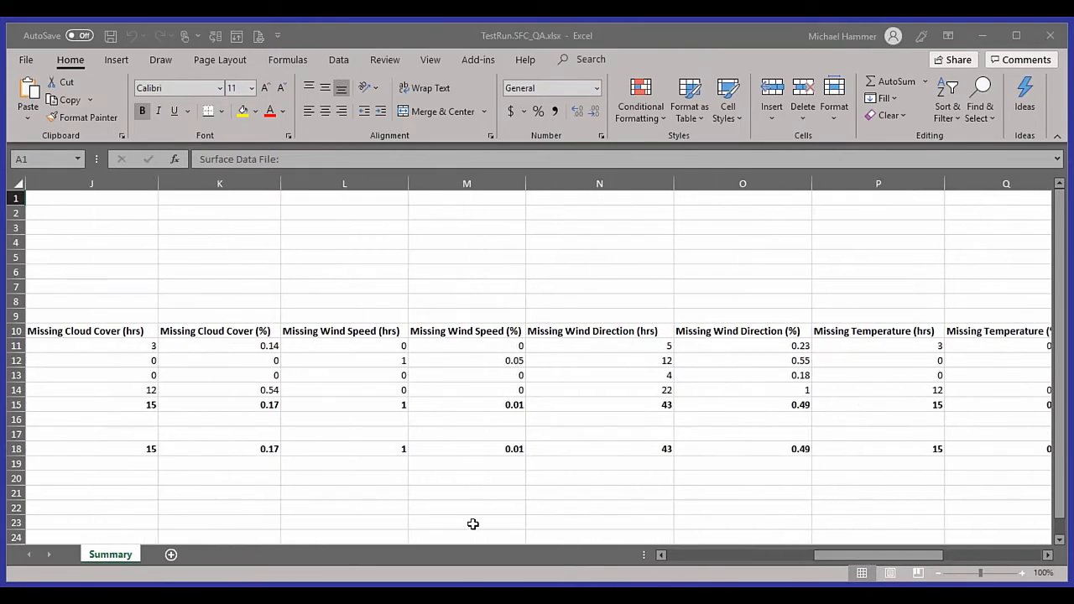
left_click(1003, 555)
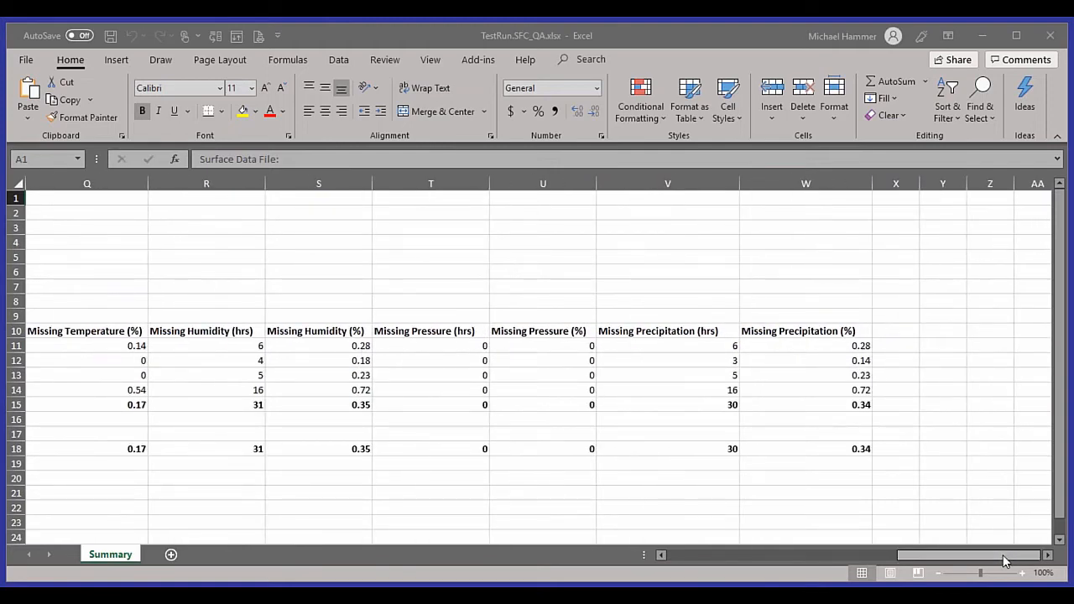
left_click(686, 556)
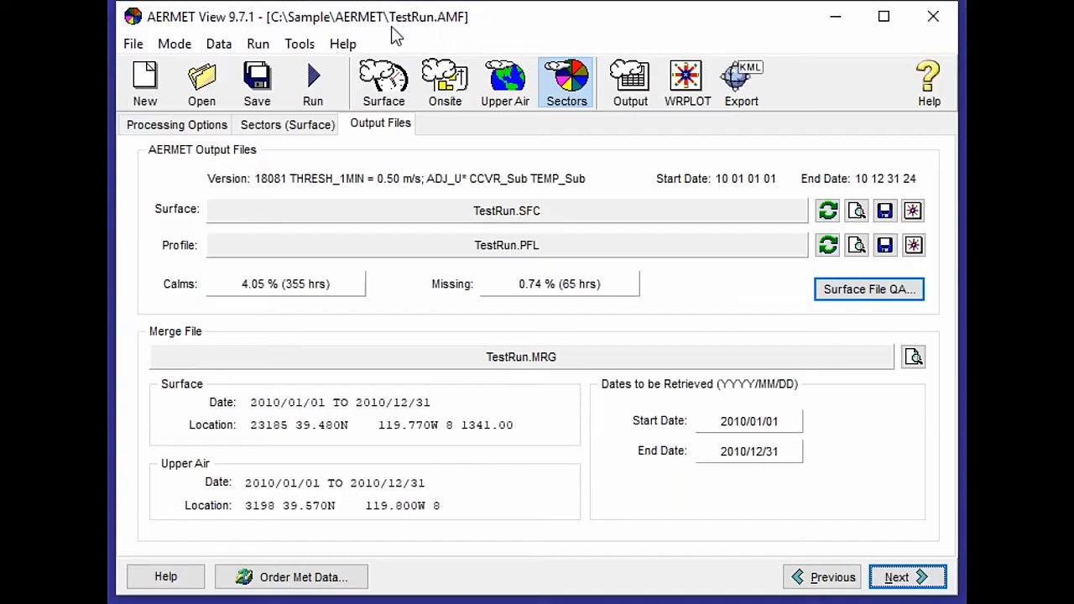
Open the Land Use Creator for the surface station using NLCD 2001/06/11 data.
left_click(293, 49)
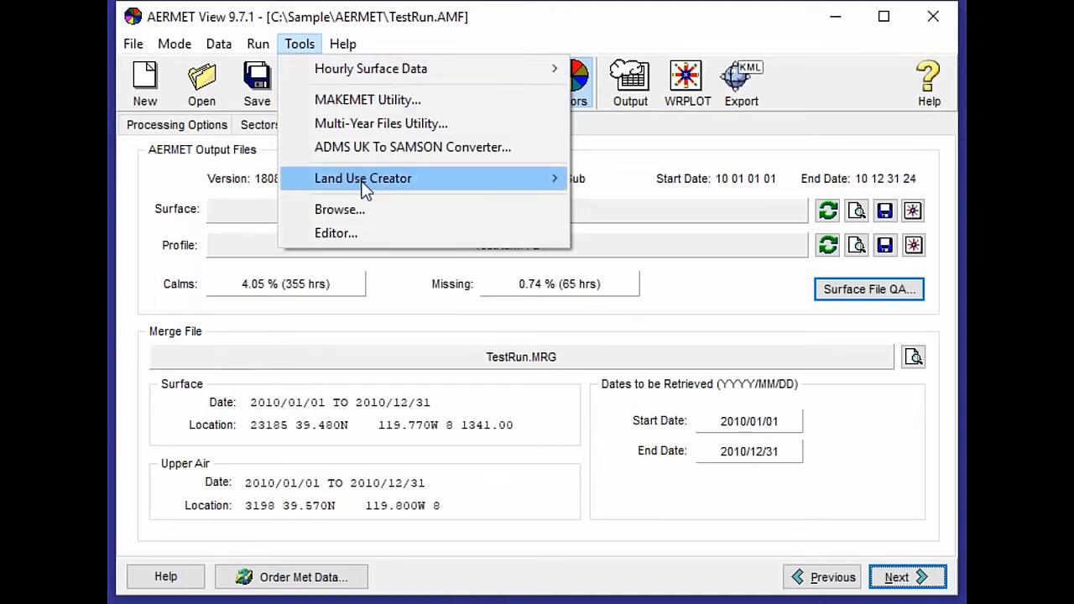
mouse_move(366, 188)
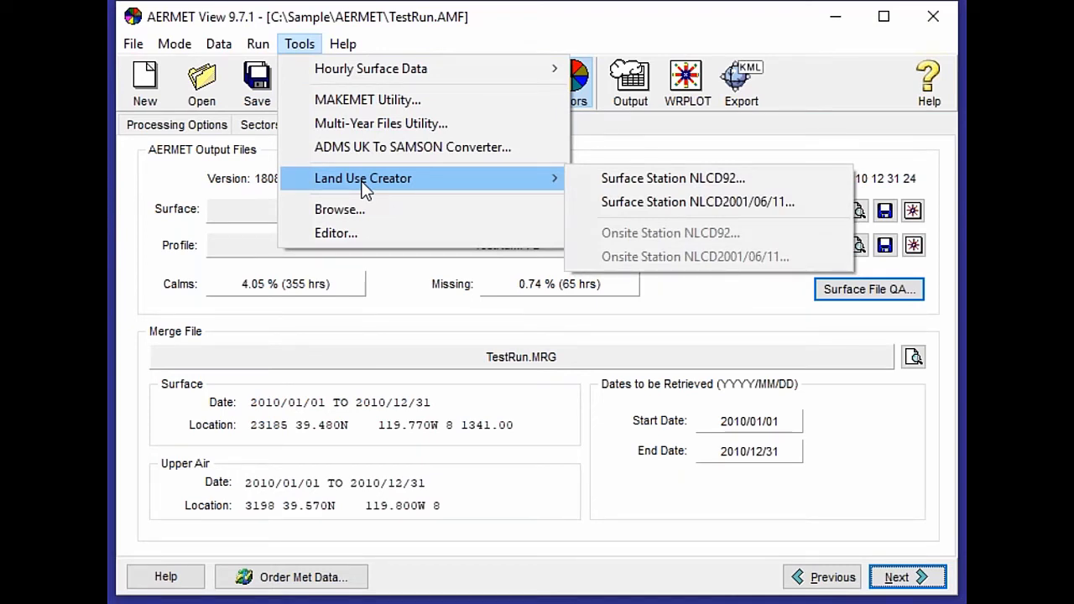
left_click(801, 202)
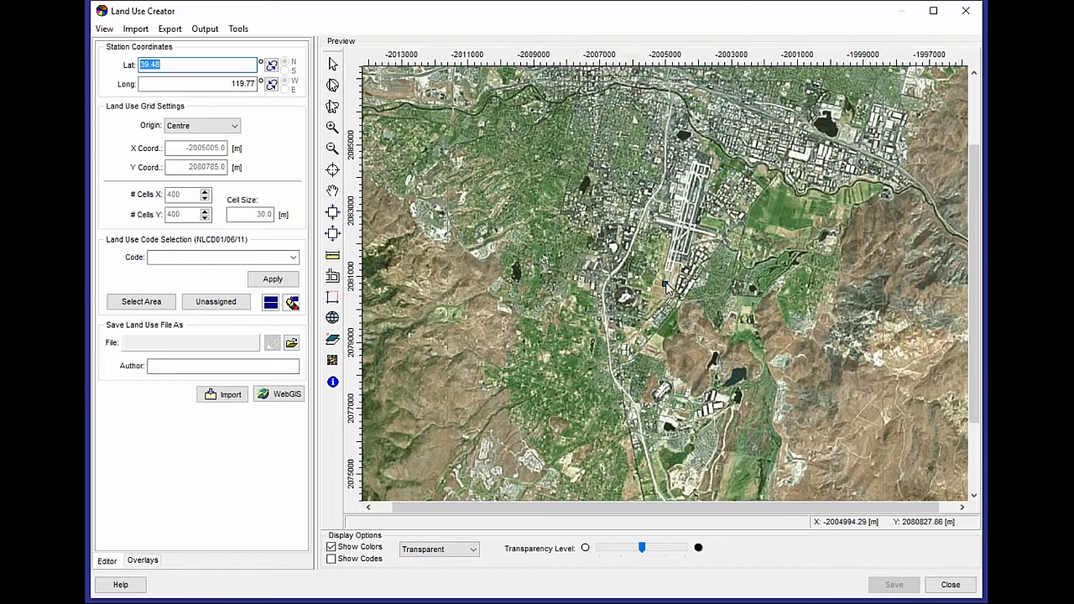
left_click(296, 398)
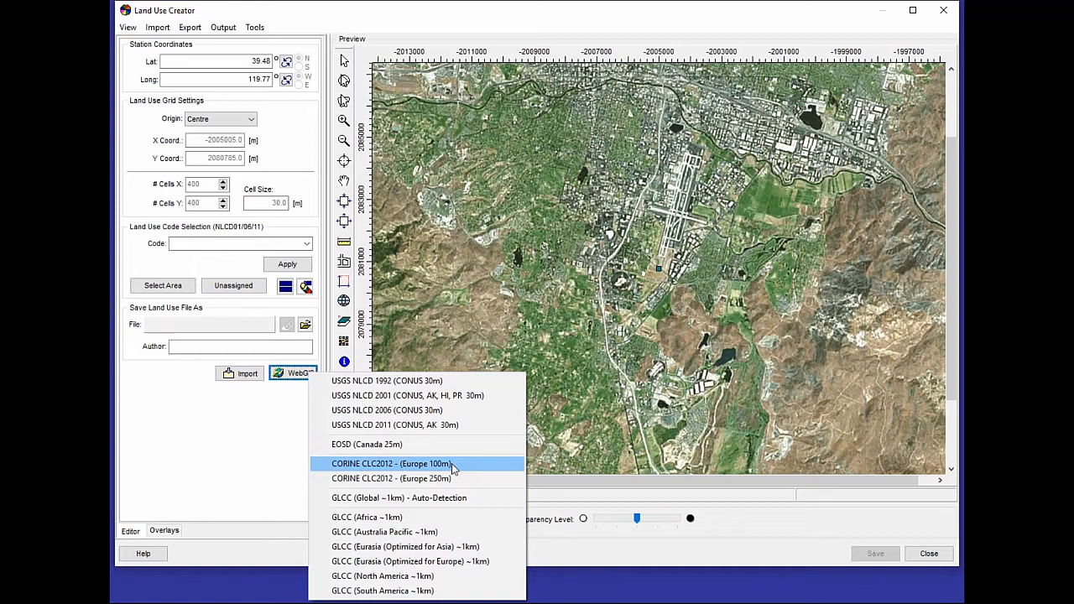
left_click(460, 515)
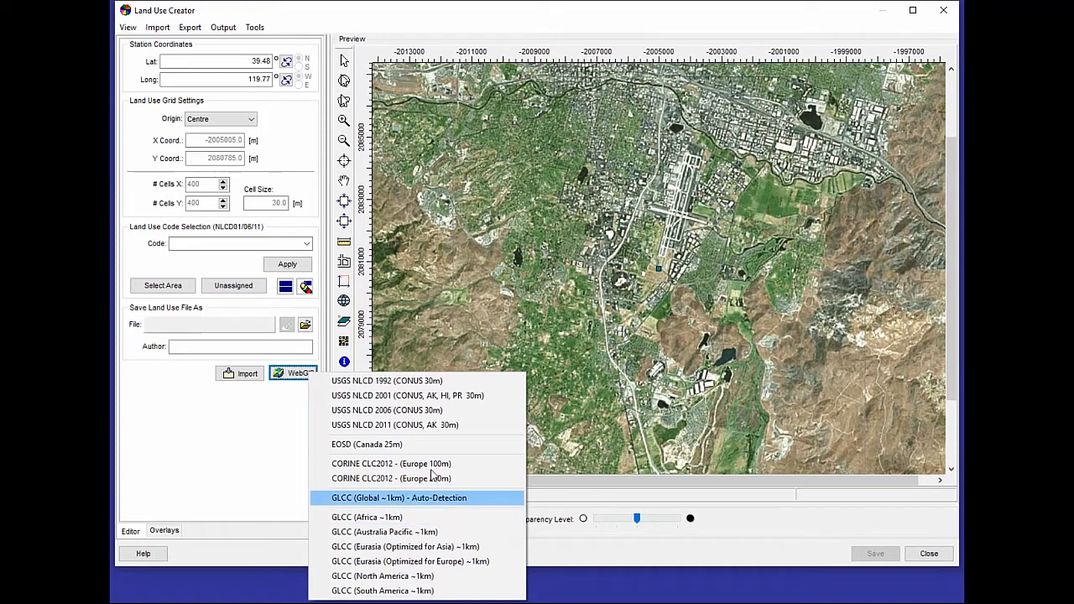
Import the land use file NLCD2011_LC_N39W117.tif into the Land Use Creator.
left_click(168, 30)
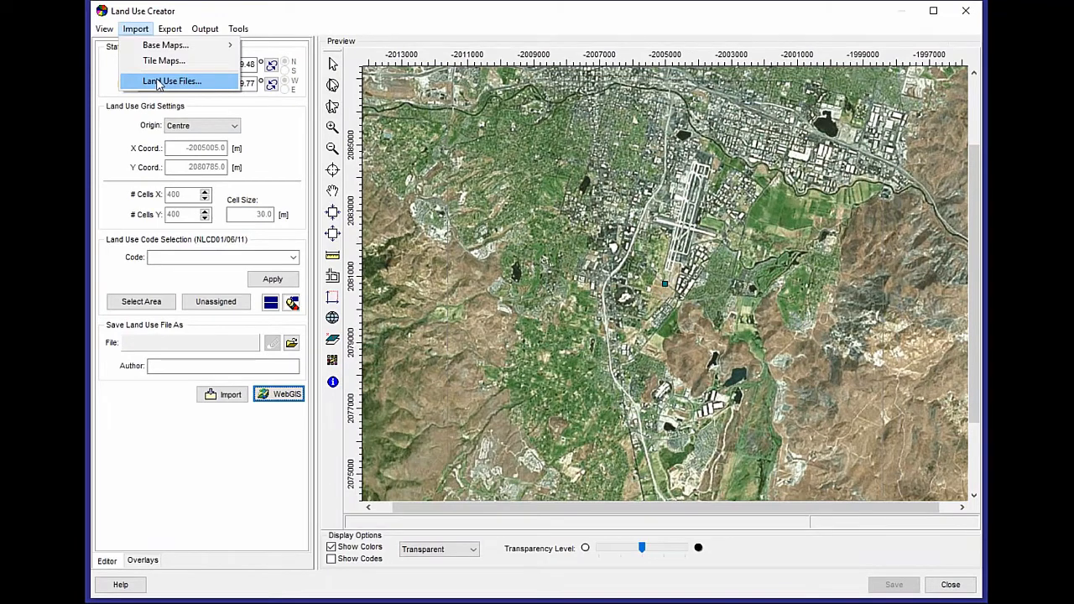
left_click(189, 76)
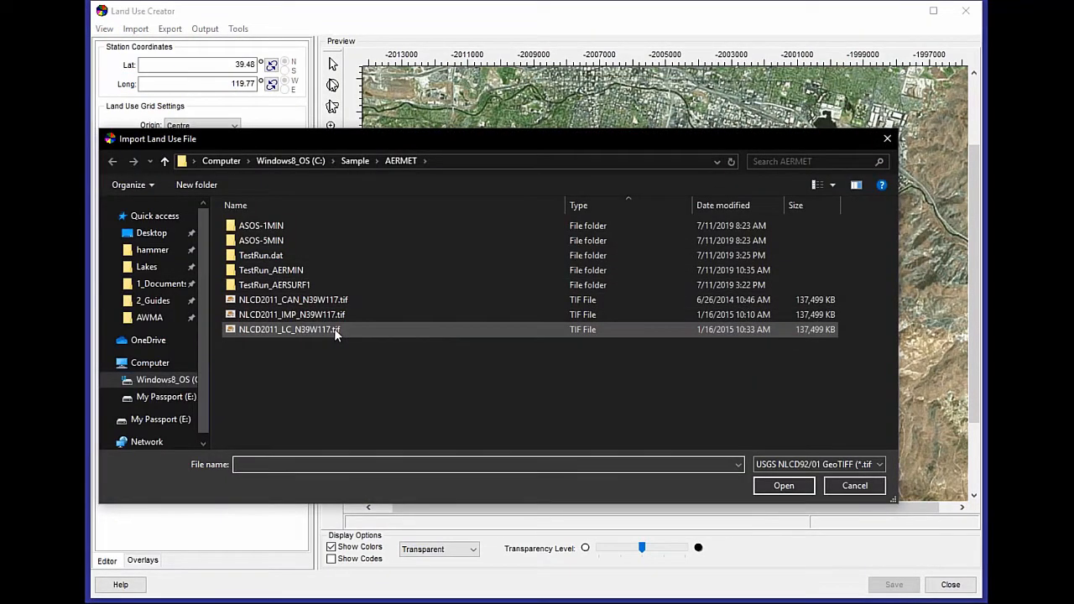
left_click(334, 328)
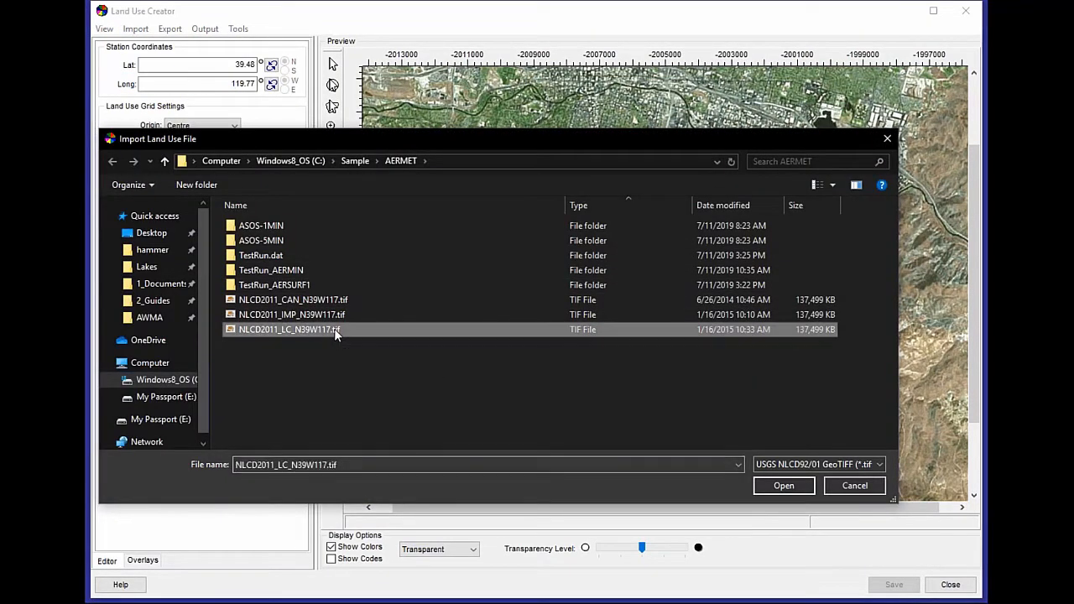
left_click(804, 487)
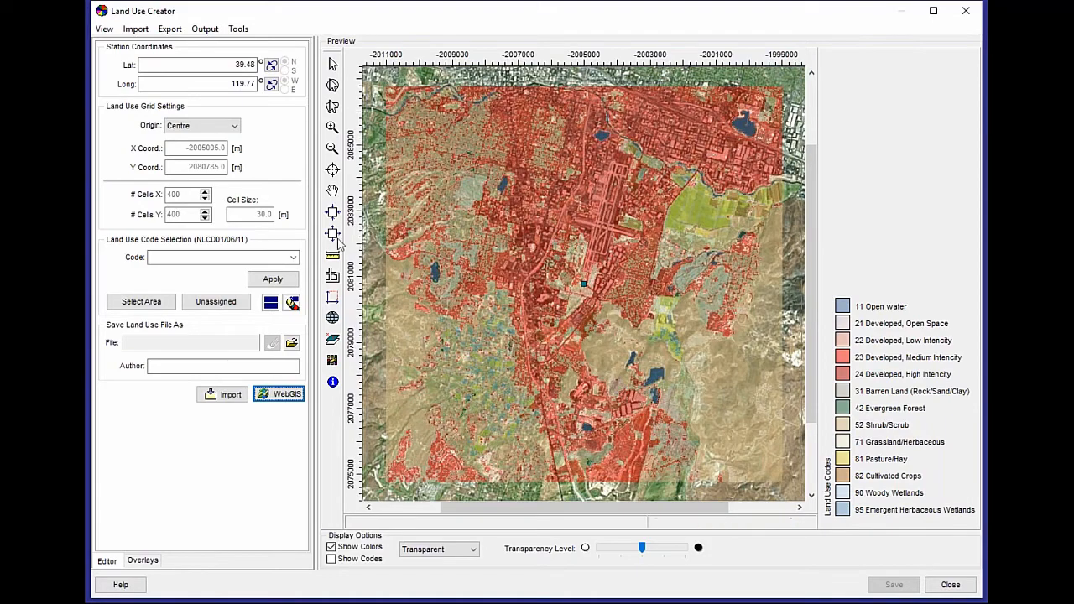
Select a polygon of grid cells near the station and reassign them to Grassland/Herbaceous (71).
left_click(332, 127)
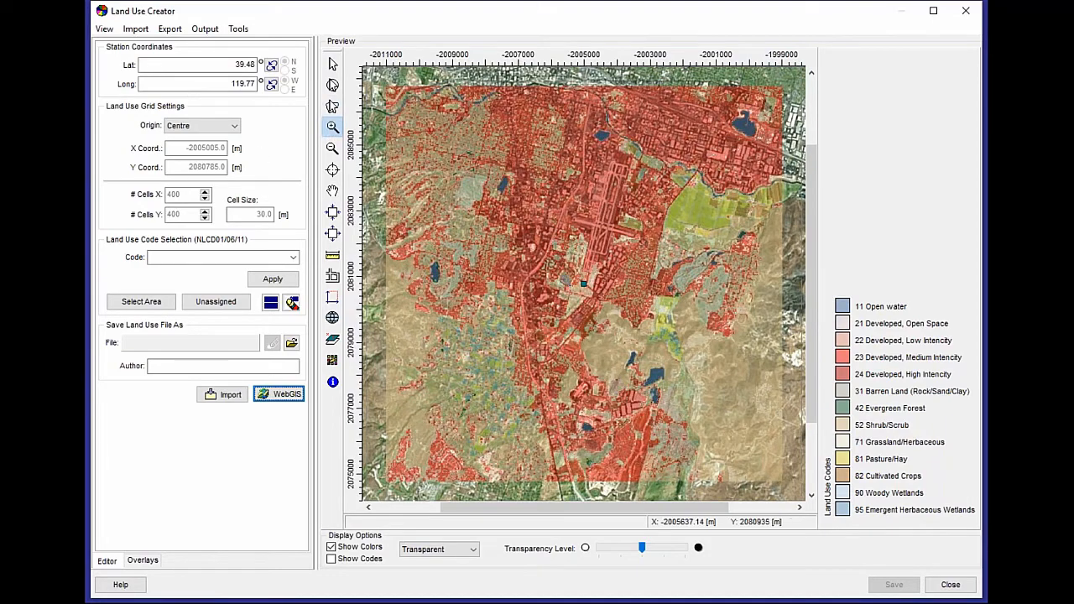
left_click_drag(562, 270, 607, 313)
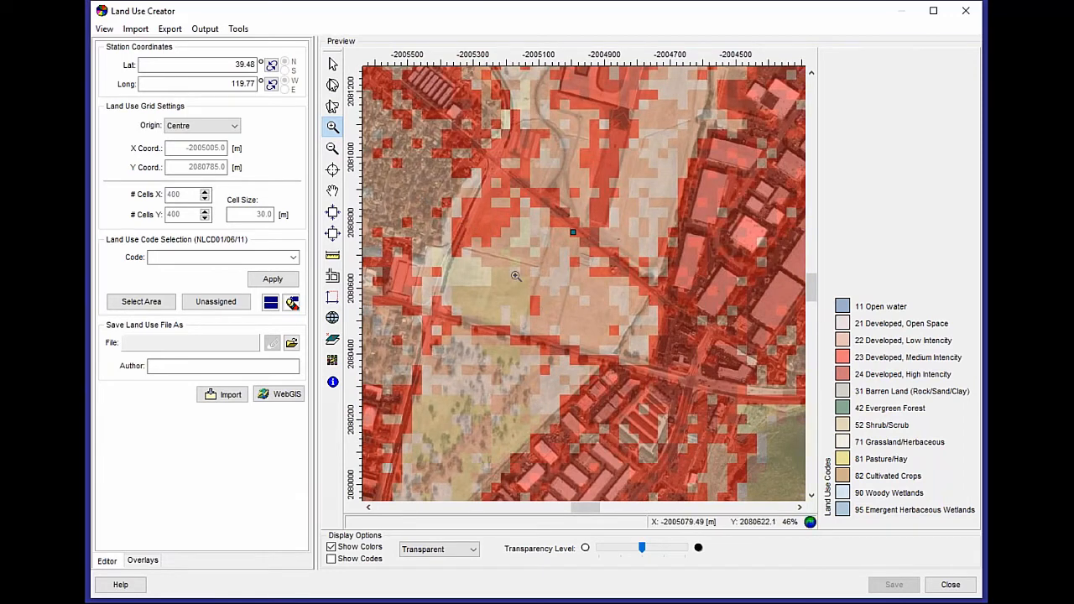
left_click(332, 105)
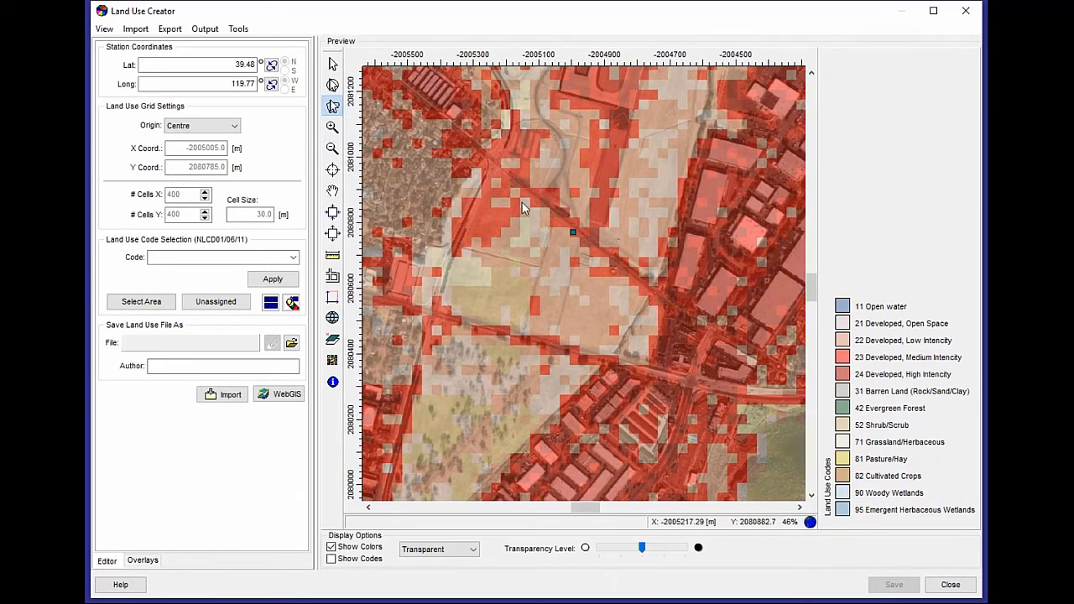
left_click(442, 306)
left_click(610, 354)
left_click(649, 295)
left_click(494, 163)
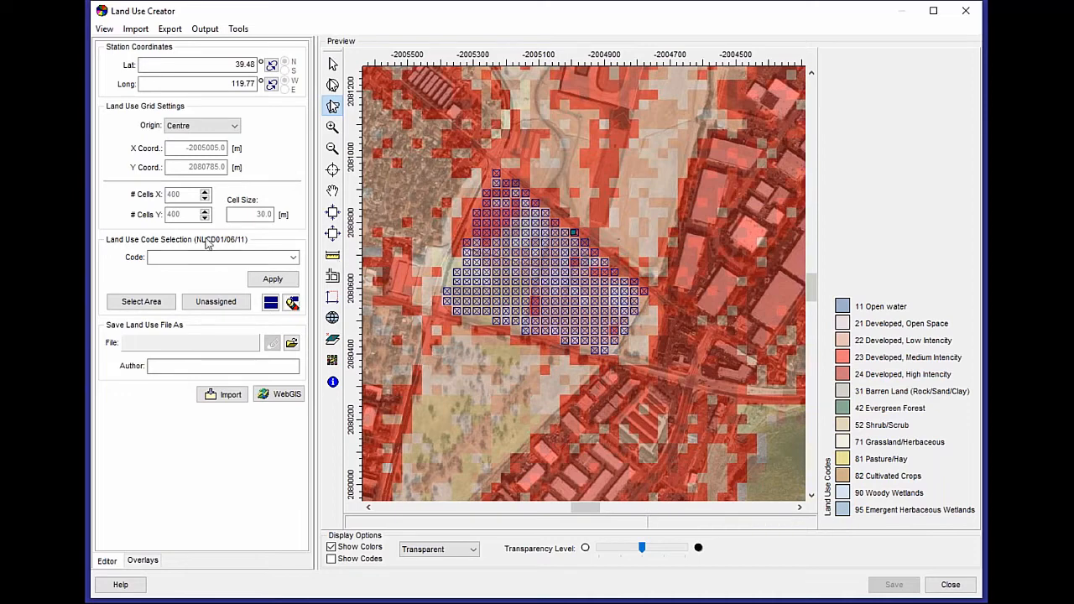
left_click(166, 259)
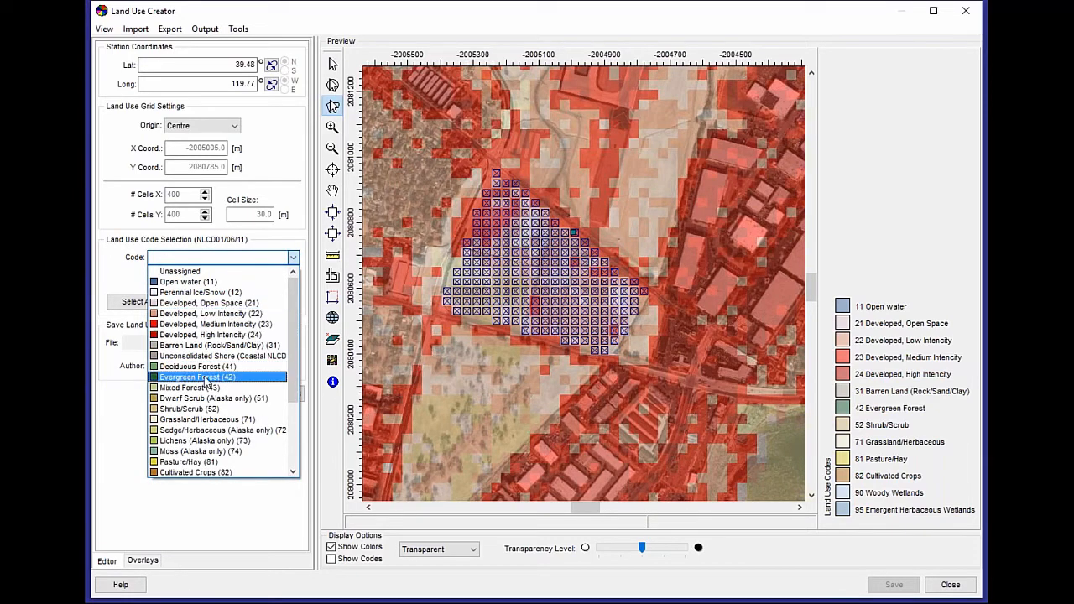
scroll(206, 382, "down", 1)
left_click(202, 409)
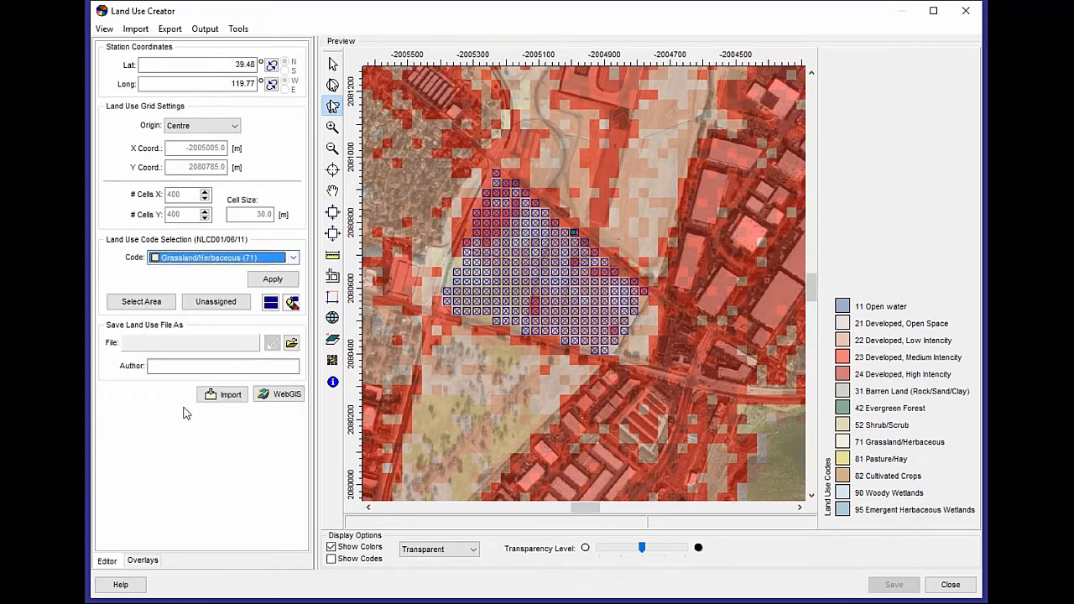
left_click(272, 280)
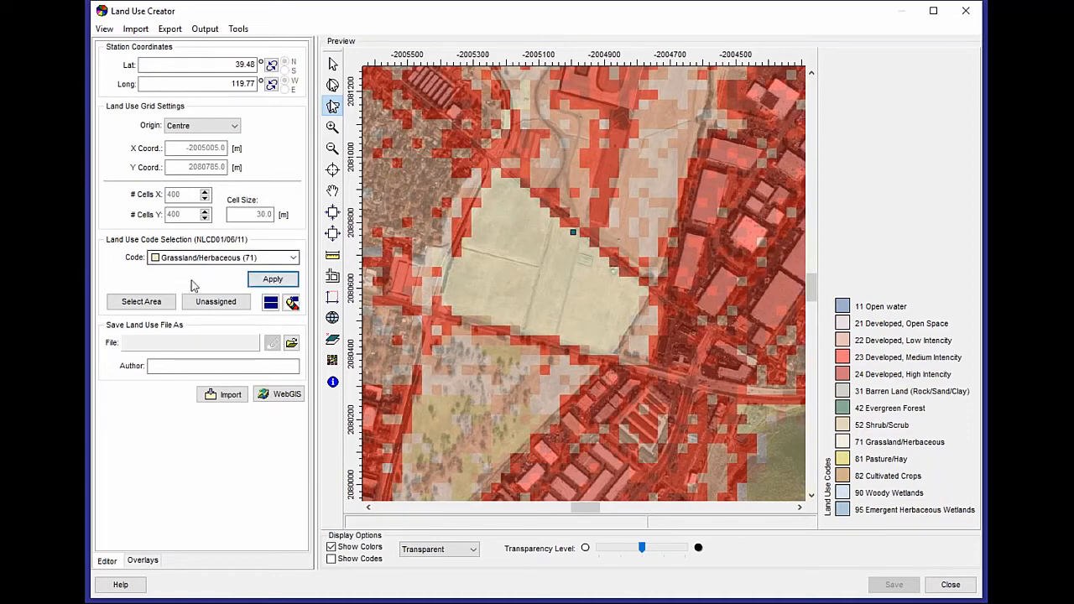
Save the edited land use grid as a GeoTIFF named Example.
left_click(292, 345)
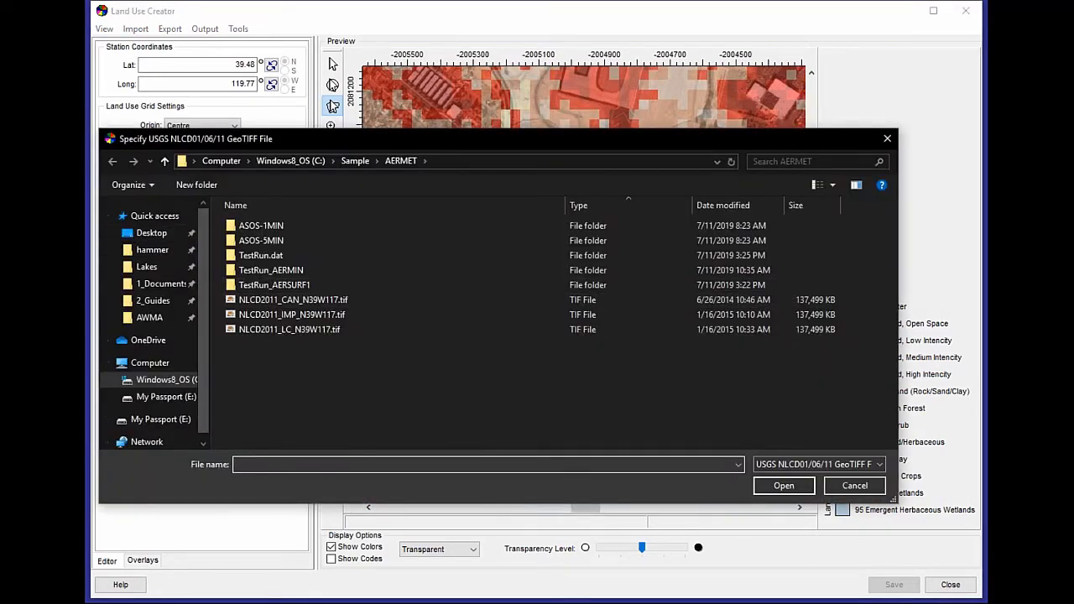
type("Example")
left_click(784, 485)
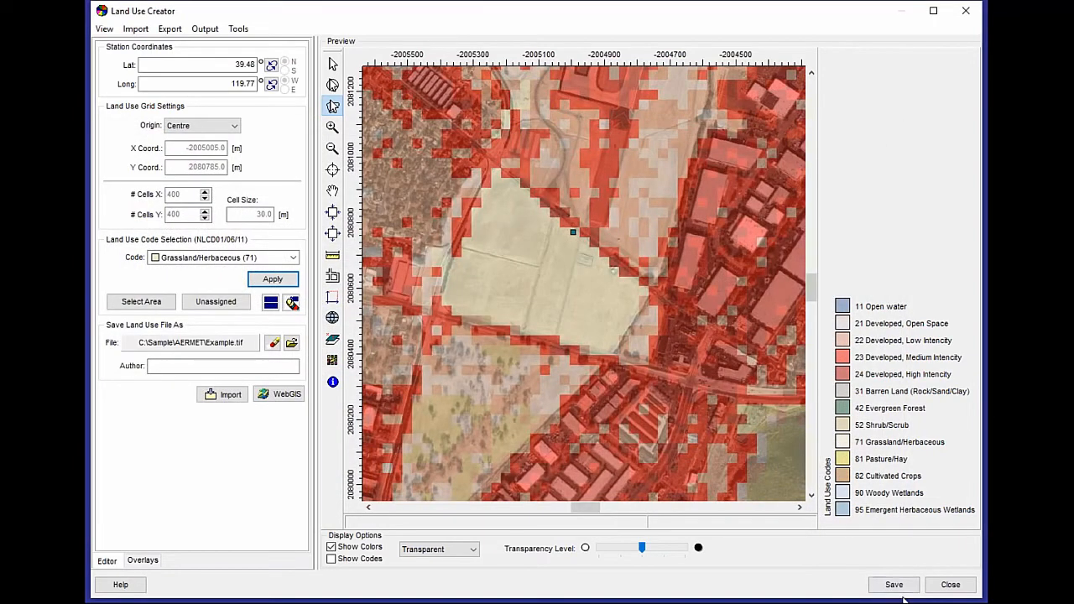
left_click(893, 585)
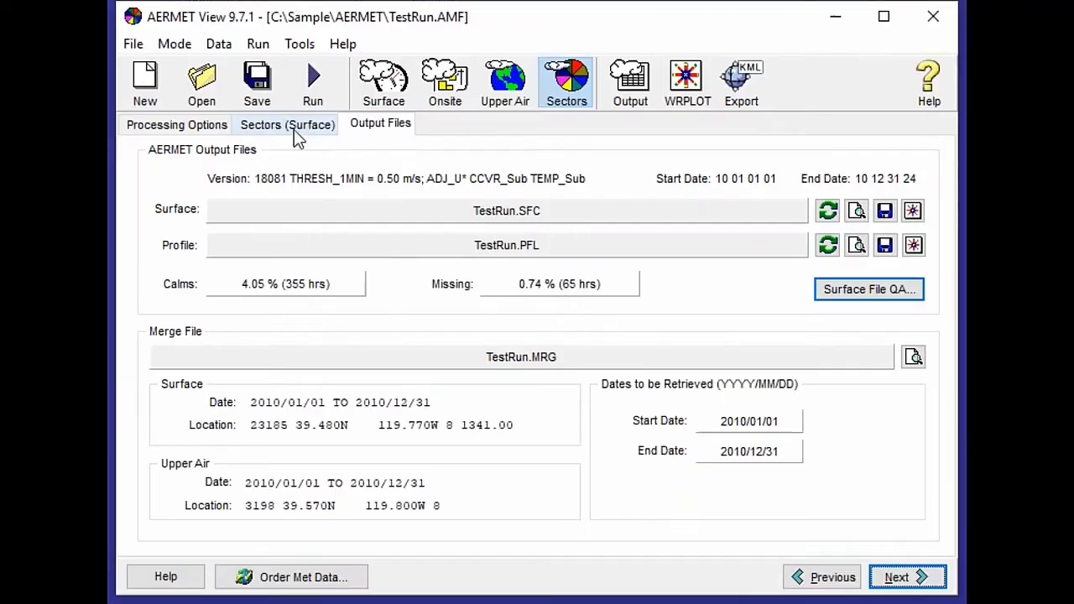
Open AERSURFACE and replace the land cover file with the edited Example.tif.
left_click(289, 127)
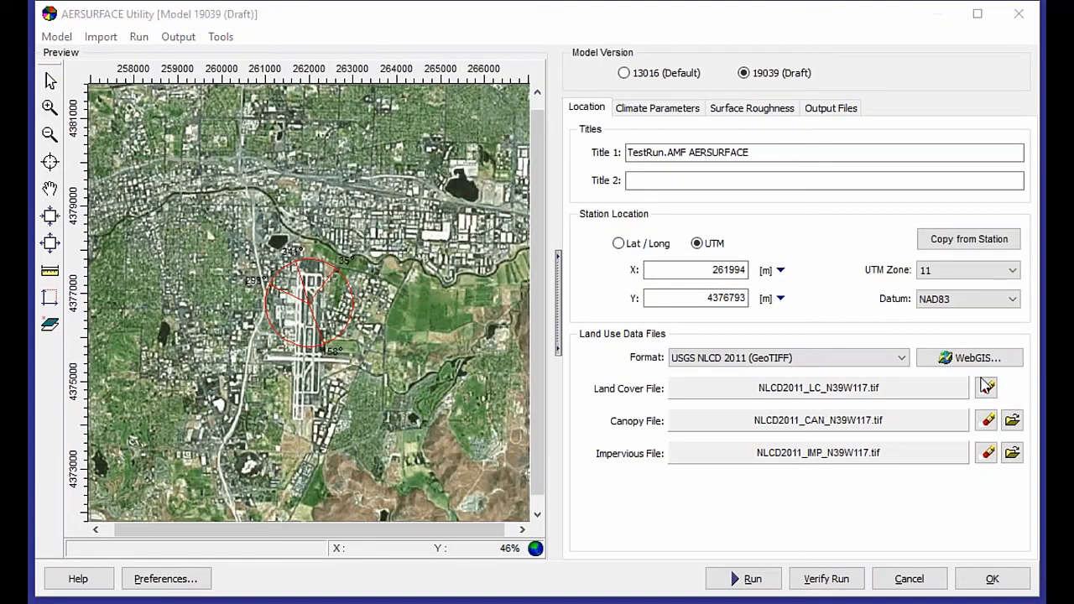
left_click(987, 386)
key("Return")
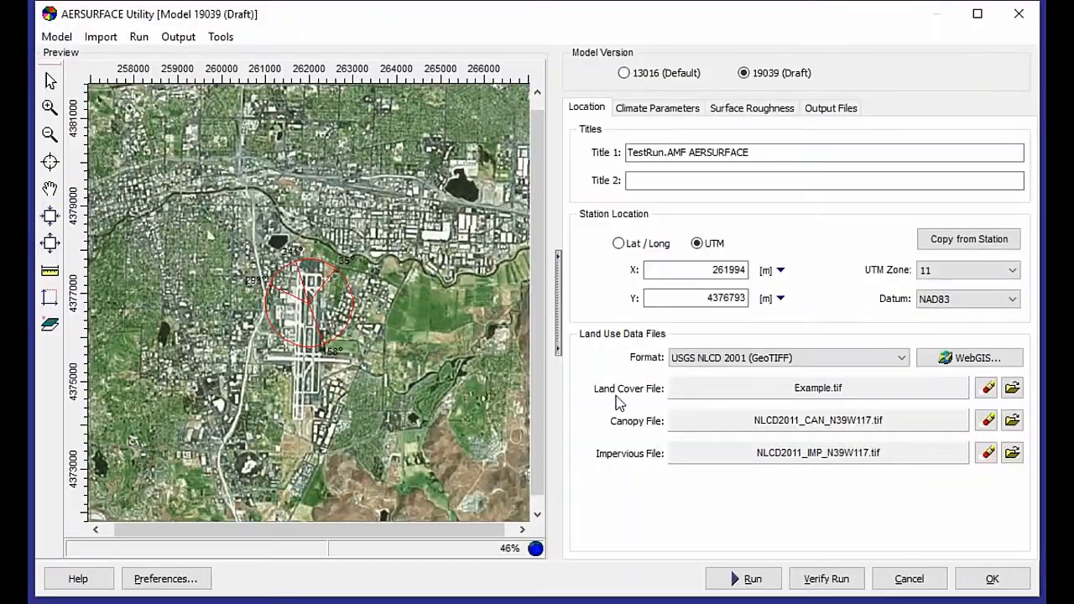